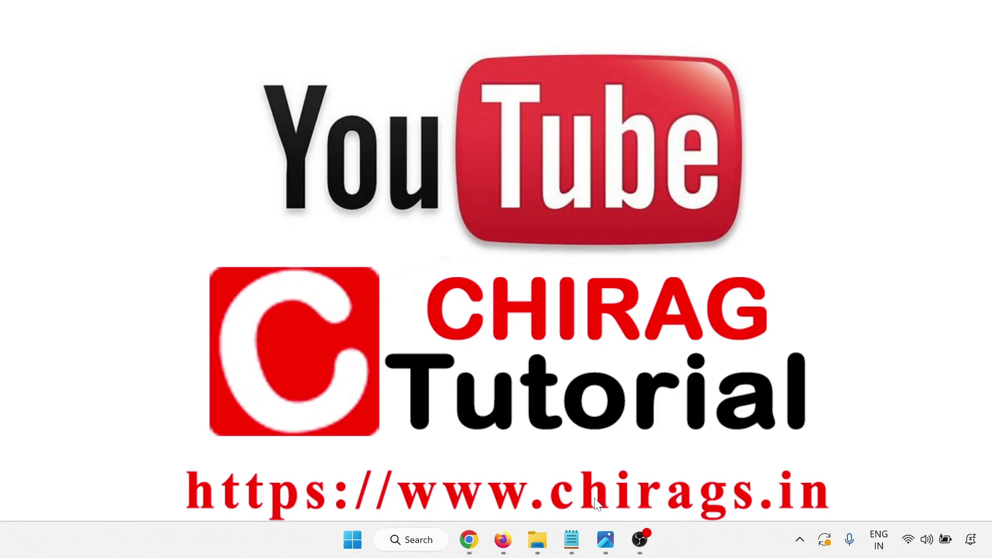
# Restore the Notepad guide on applying the free Microsoft & GitHub exam vouchers
pyautogui.click(571, 539)
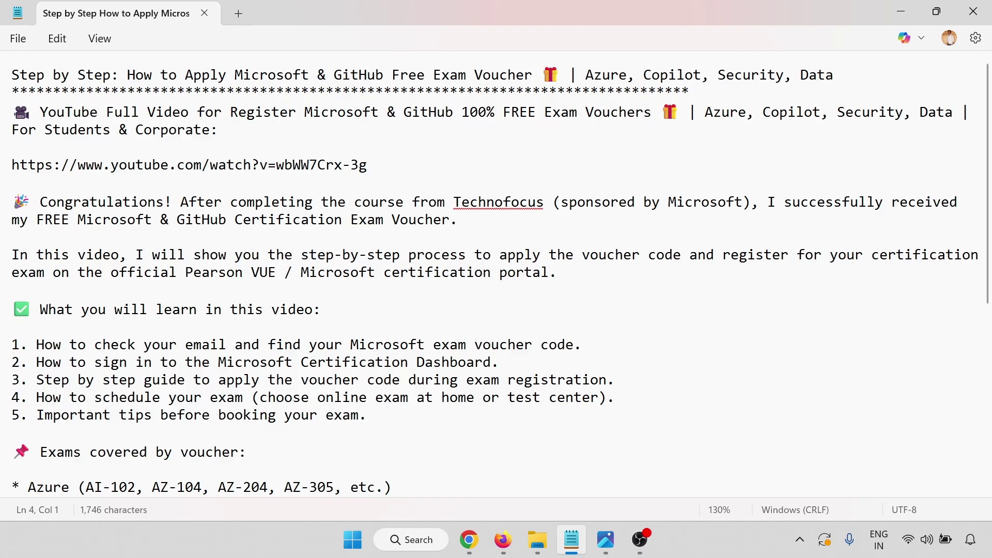
# Select the full YouTube video link line in the voucher notes
pyautogui.press('Down')
pyautogui.hotkey('shift', 'End')
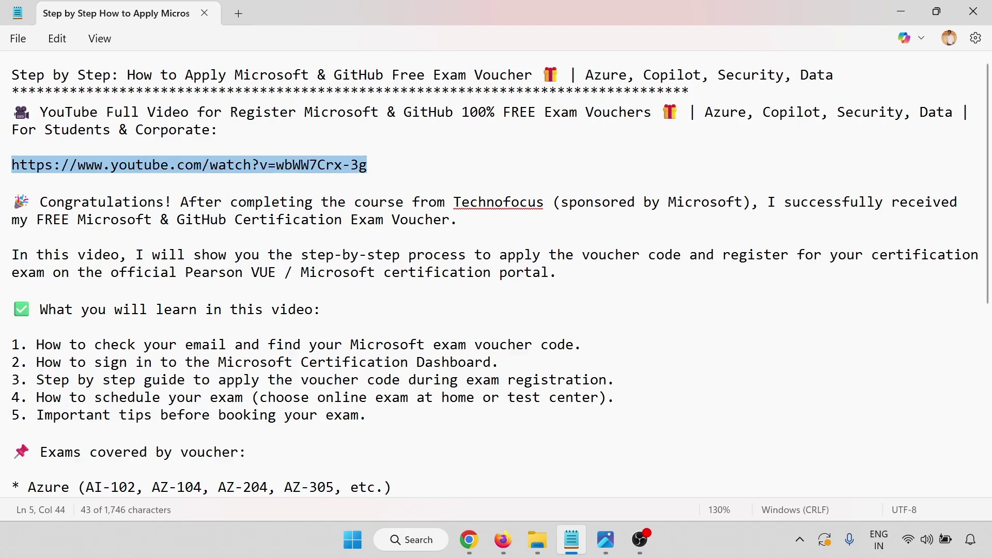
# Bring Chrome forward on the YouTube tutorial and scroll into its video description
pyautogui.click(468, 539)
pyautogui.click(513, 13)
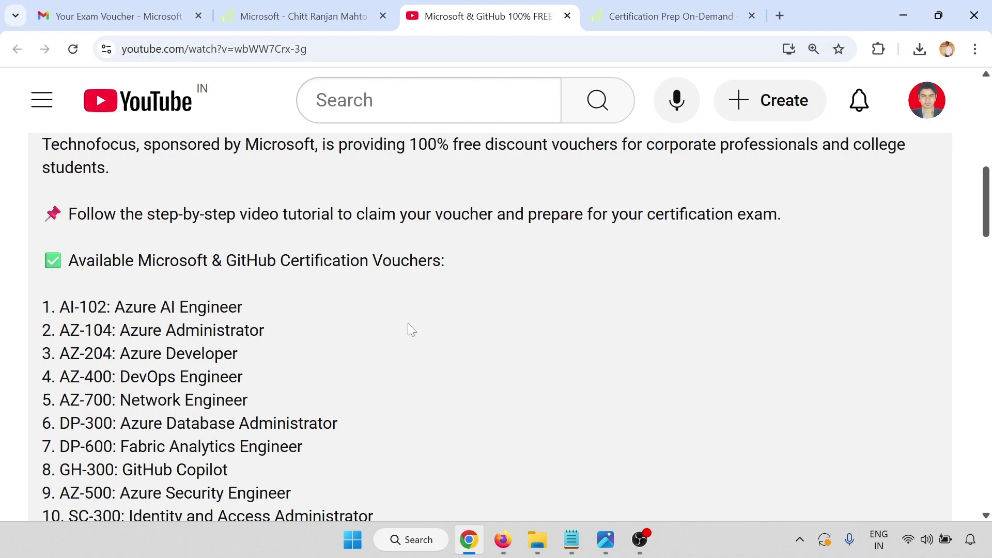
pyautogui.scroll(10, 399, 299)
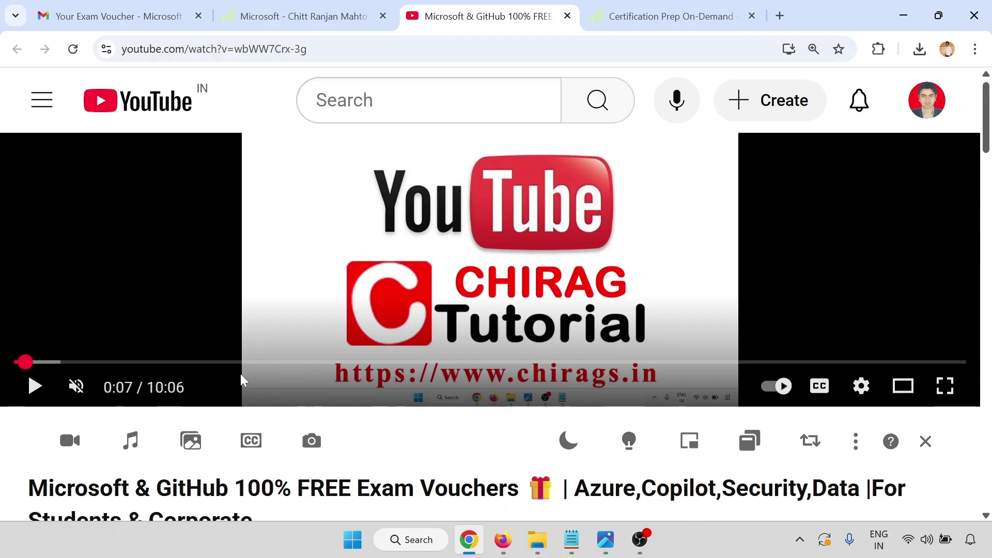
pyautogui.scroll(-3, 399, 299)
pyautogui.scroll(-4, 191, 356)
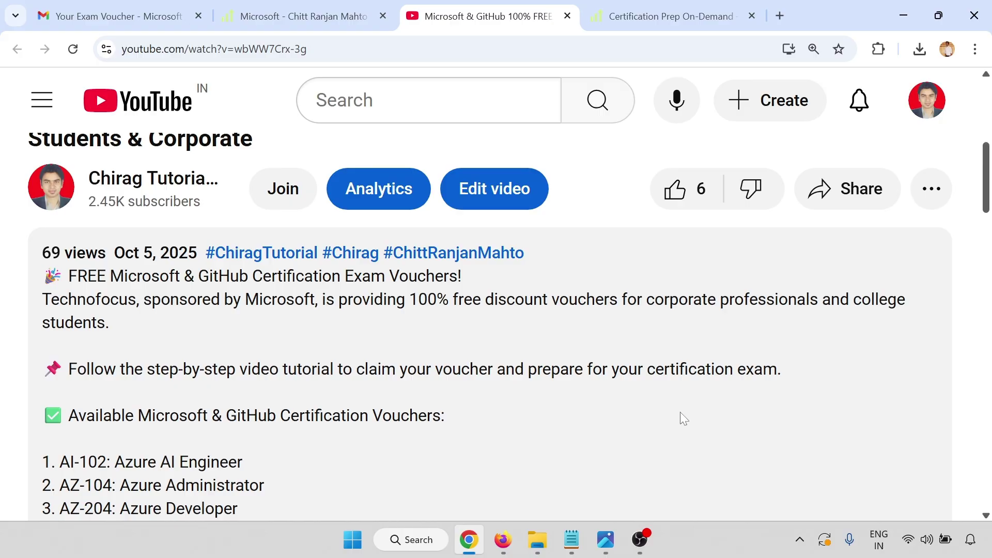
pyautogui.scroll(-5, 345, 403)
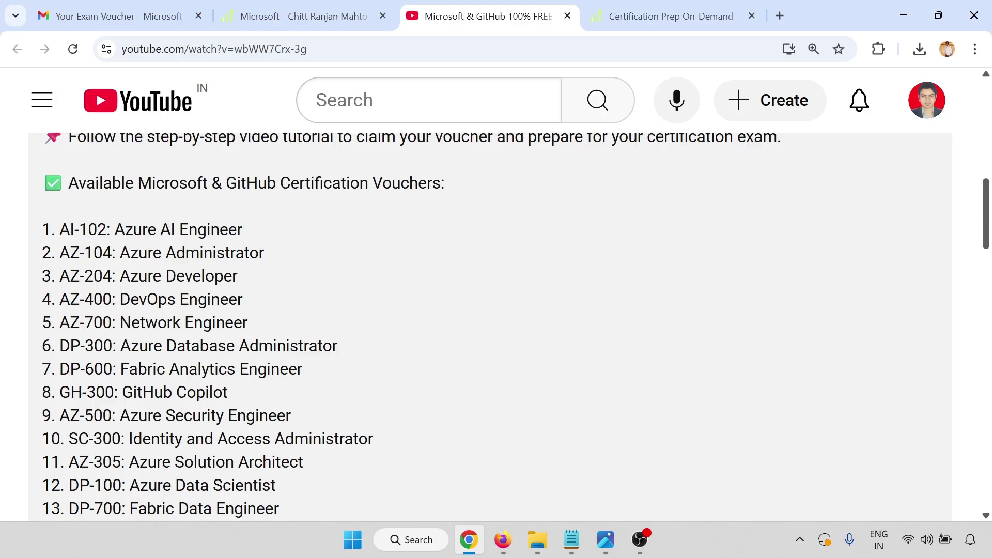
pyautogui.scroll(-3, 287, 277)
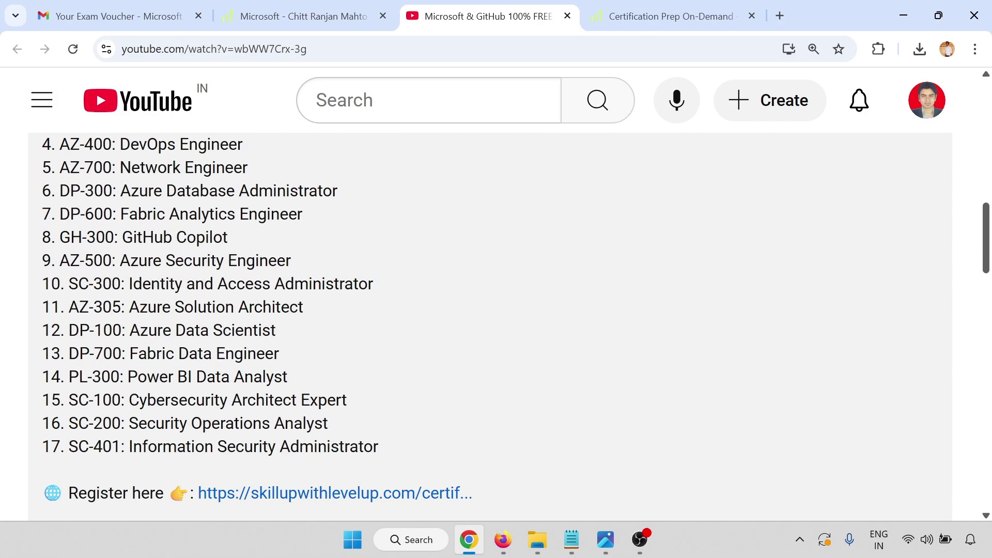
# Highlight the voucher exams from DP-600 to PL-300 and read through the full 17-exam list
pyautogui.moveTo(193, 217); pyautogui.dragTo(221, 376)
pyautogui.click(221, 376)
pyautogui.scroll(-1, 378, 349)
pyautogui.scroll(-1, 412, 268)
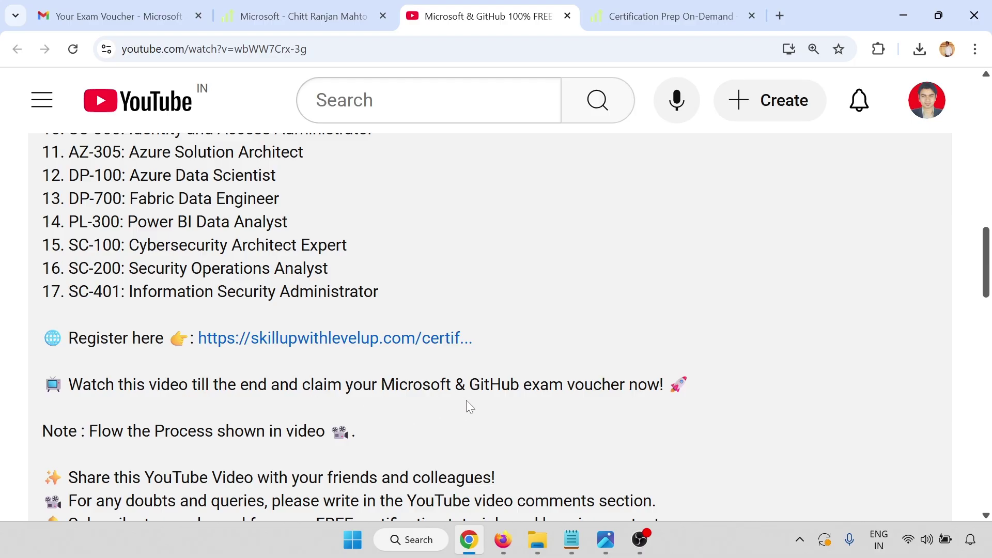
pyautogui.scroll(-1, 349, 394)
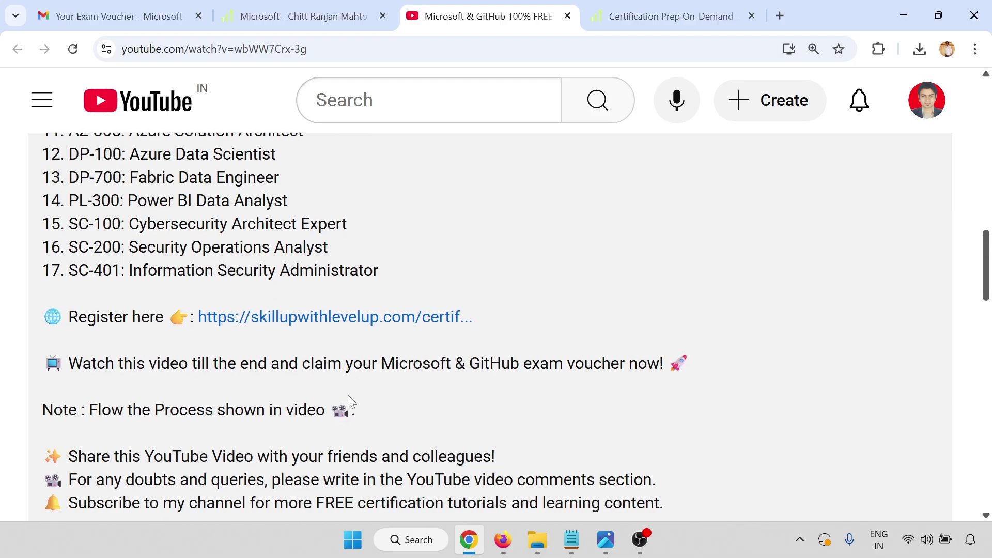
pyautogui.scroll(5, 402, 386)
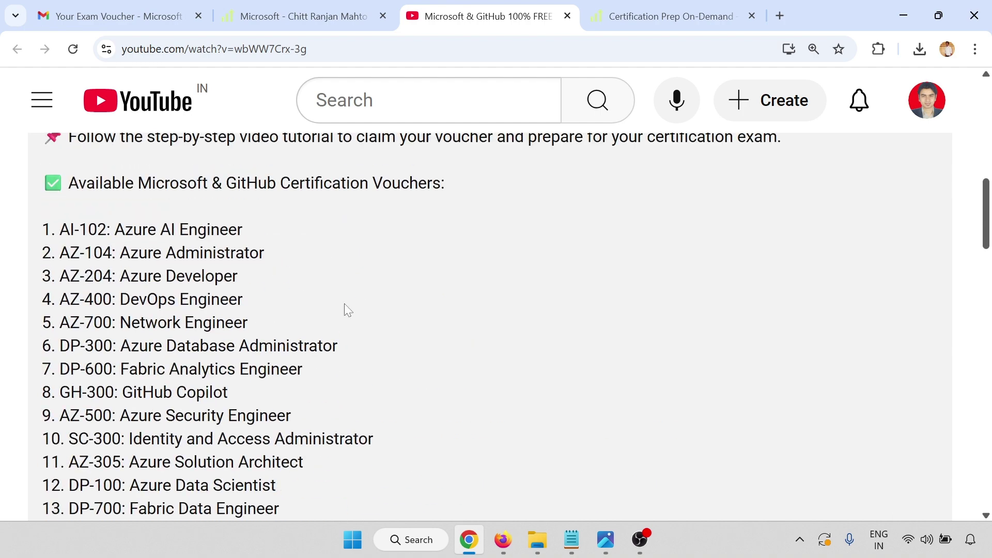
# On the Certification Prep On-Demand page, highlight the 80% practice test voucher requirement
pyautogui.click(638, 20)
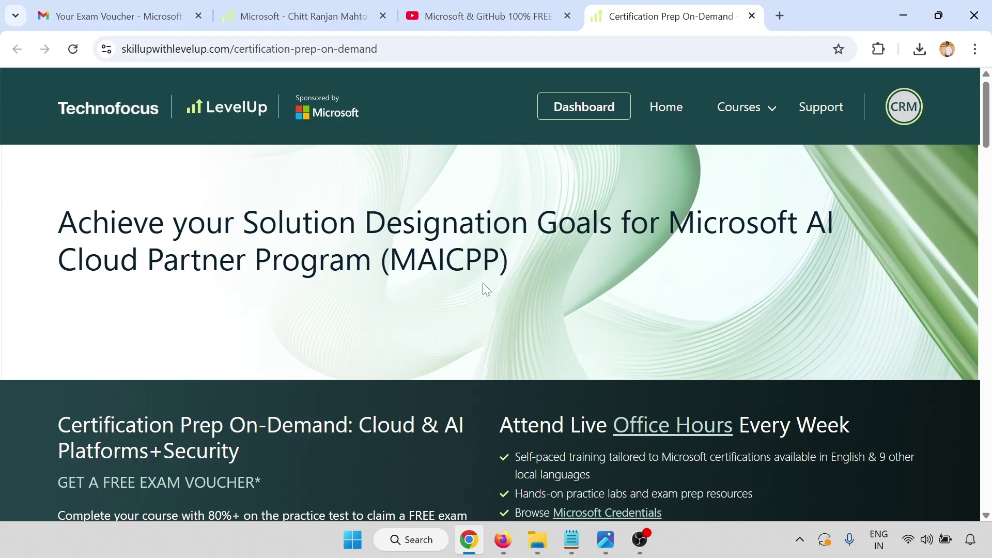
pyautogui.scroll(-6, 484, 284)
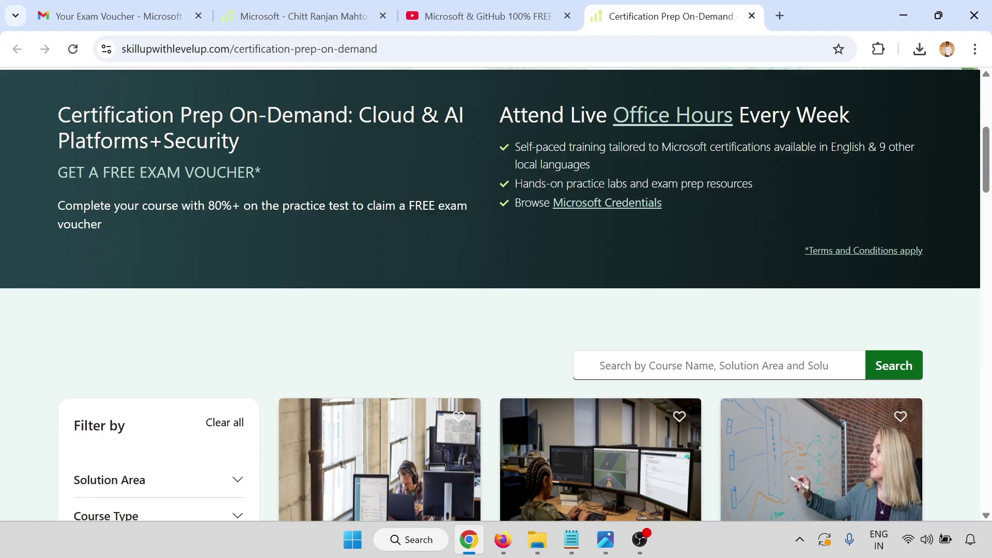
pyautogui.moveTo(84, 206); pyautogui.dragTo(205, 206)
# Scroll the course catalogue, then return to the LevelUp learner profile
pyautogui.scroll(-1, 342, 229)
pyautogui.scroll(-10, 342, 229)
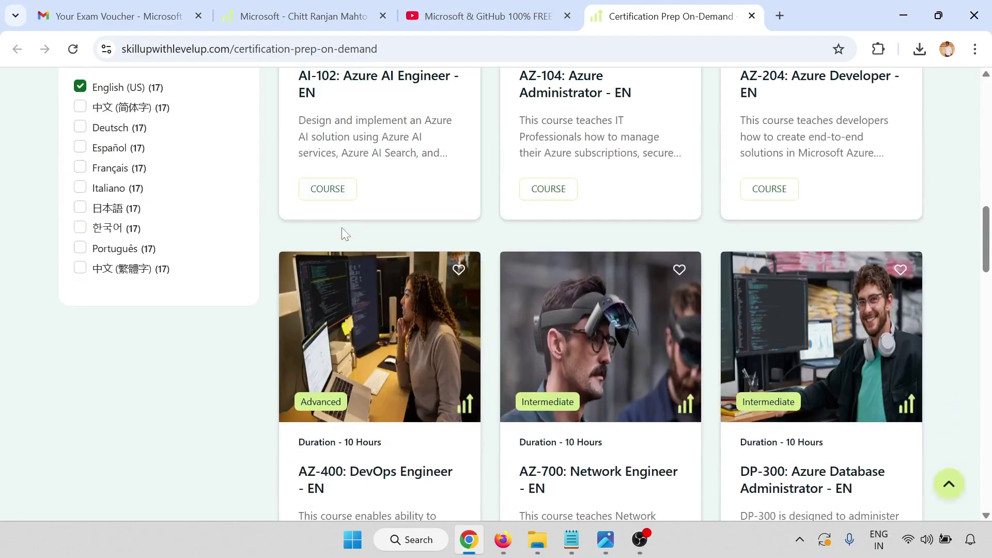
pyautogui.scroll(4, 352, 145)
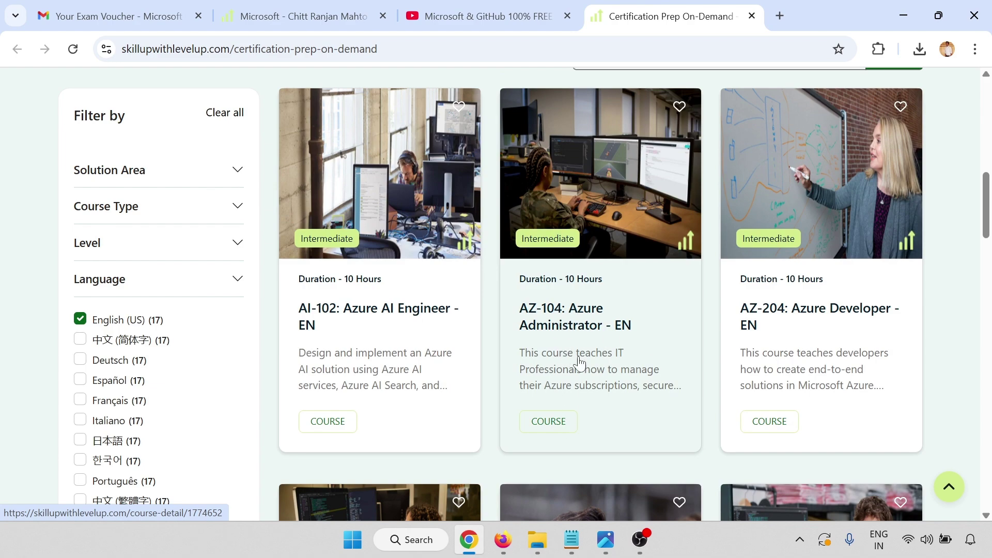
pyautogui.click(273, 15)
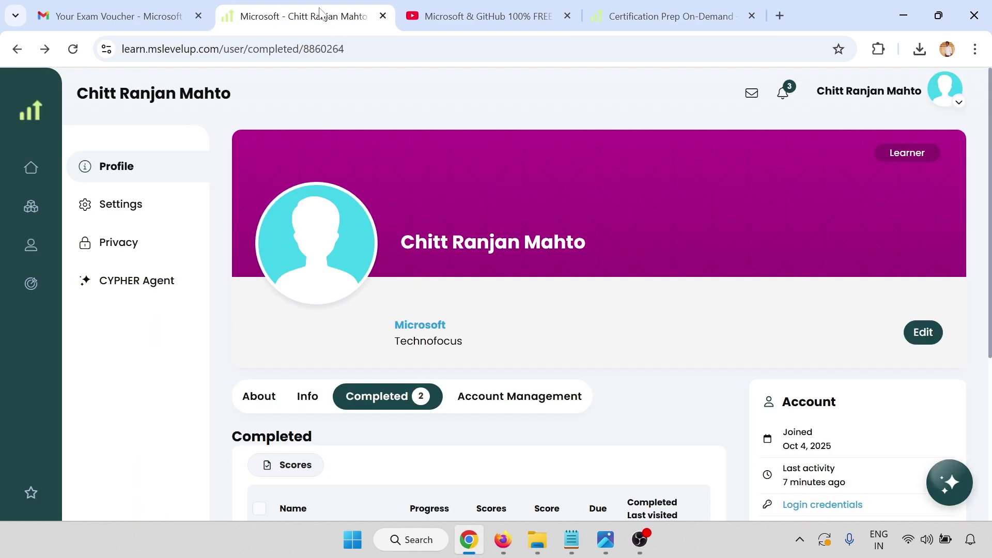
# From the profile's Completed courses, open AZ-104: Azure Administrator - EN and review its modules
pyautogui.scroll(-3, 345, 205)
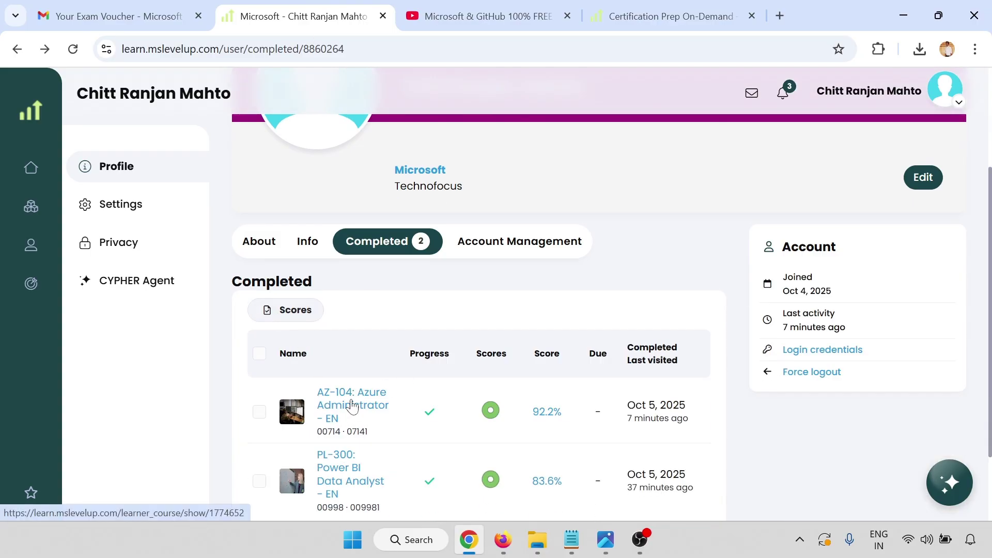
pyautogui.scroll(2, 355, 404)
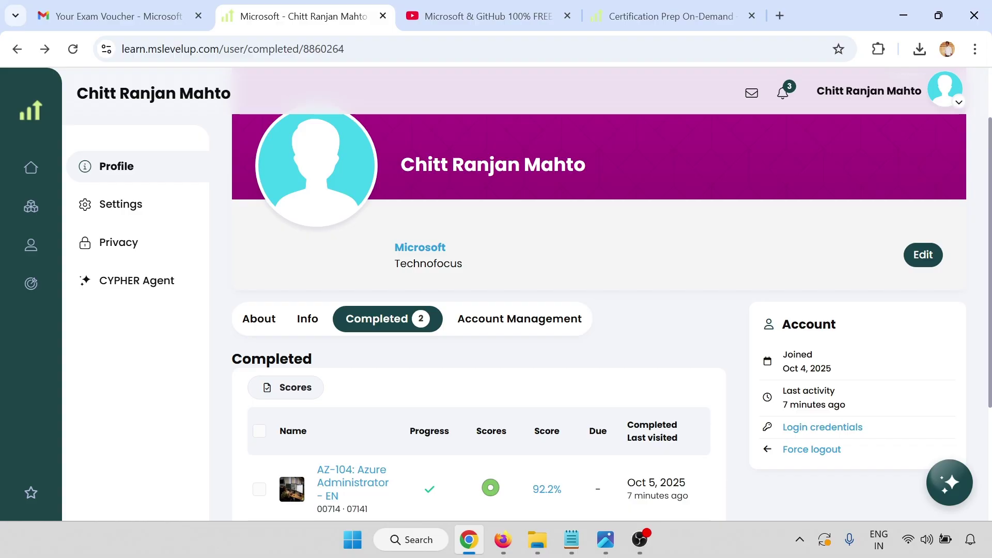
pyautogui.click(351, 483)
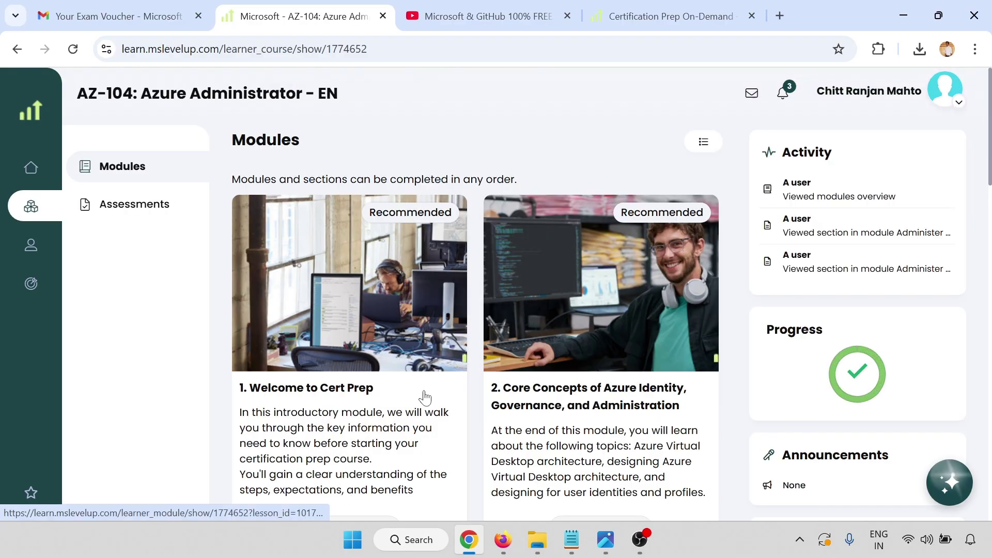
pyautogui.scroll(-4, 274, 303)
pyautogui.scroll(-3, 629, 304)
pyautogui.scroll(-6, 629, 304)
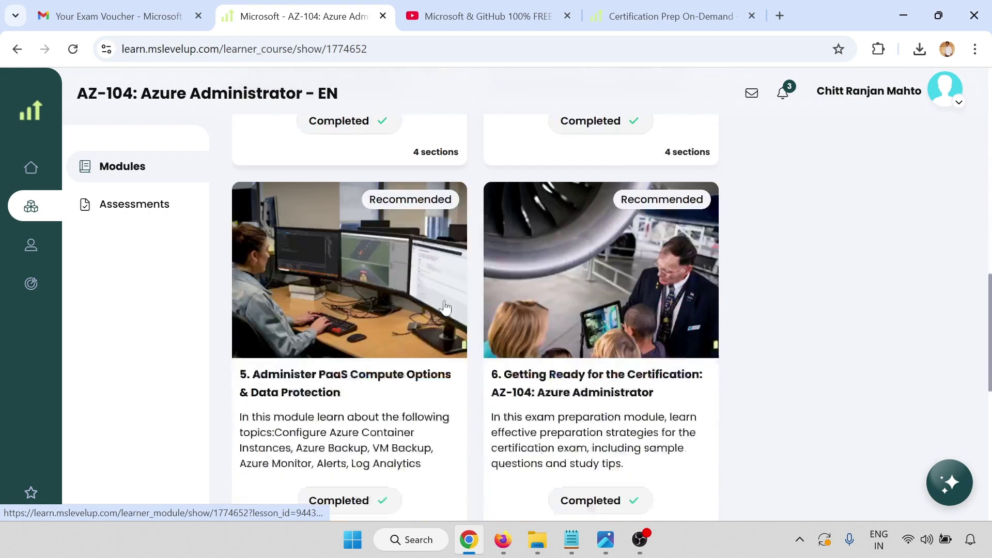
pyautogui.scroll(-3, 697, 260)
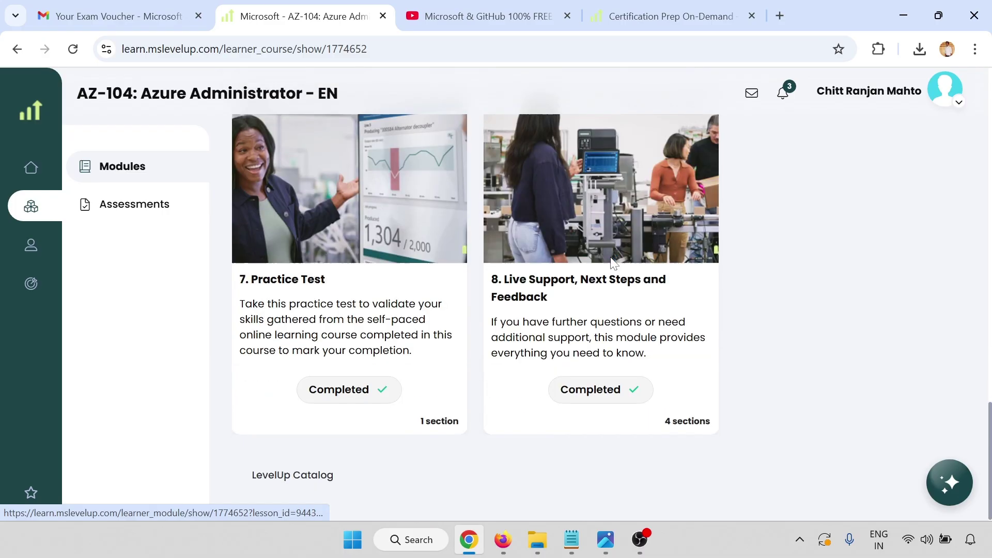
pyautogui.scroll(10, 416, 303)
pyautogui.scroll(6, 495, 367)
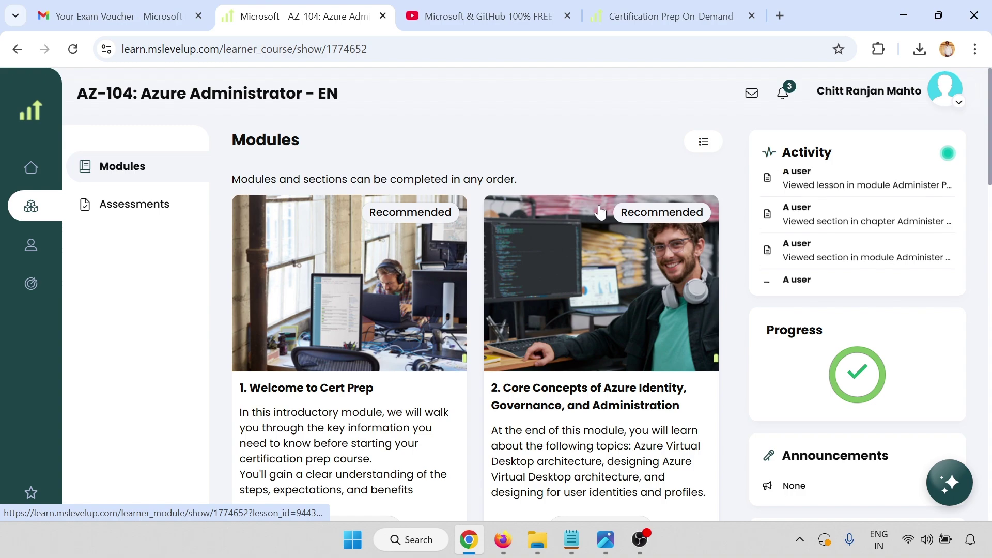
pyautogui.scroll(-5, 346, 222)
# In the Welcome to Cert Prep lesson, highlight the two-week completion and two-attempt practice test voucher conditions
pyautogui.click(346, 221)
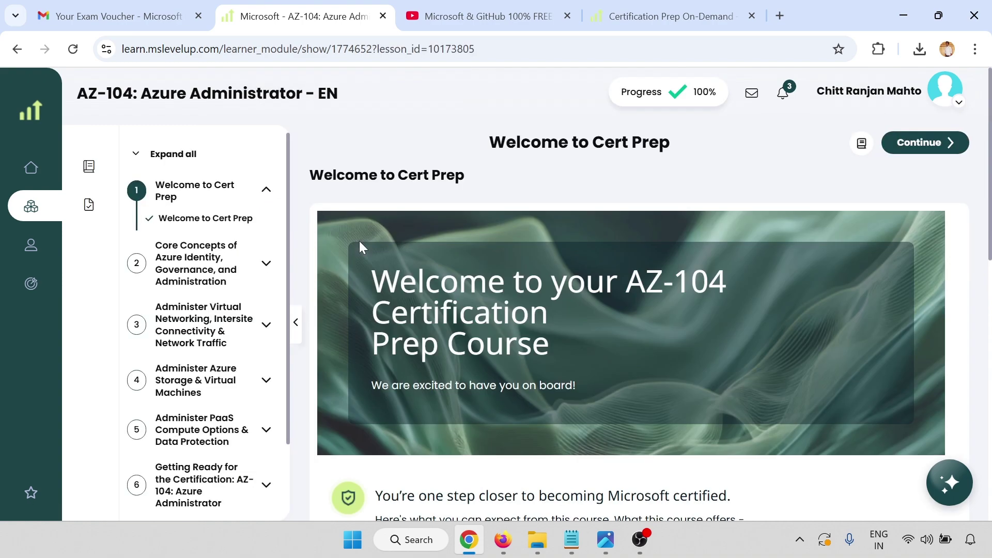
pyautogui.scroll(-6, 493, 320)
pyautogui.scroll(-5, 496, 320)
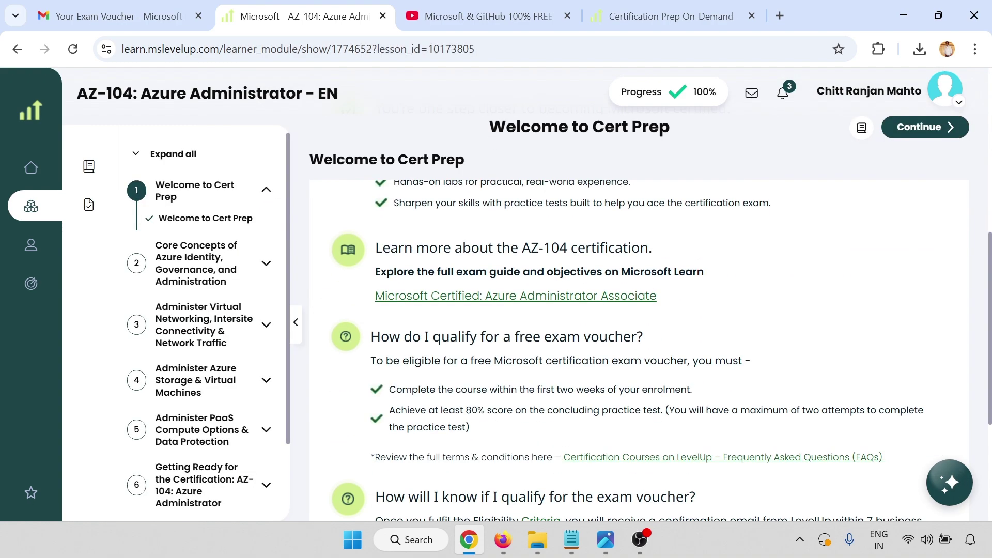
pyautogui.scroll(5, 519, 362)
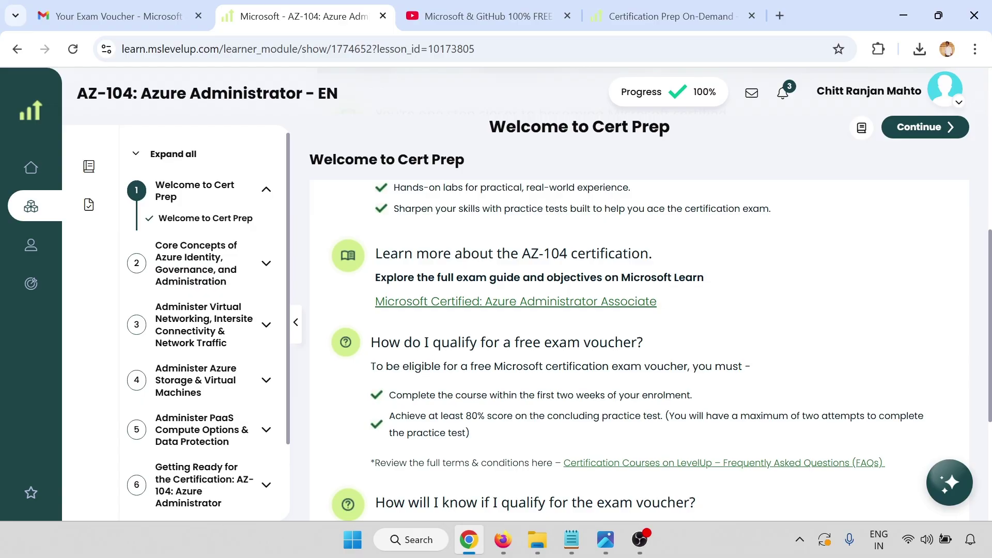
pyautogui.moveTo(412, 395); pyautogui.dragTo(385, 396)
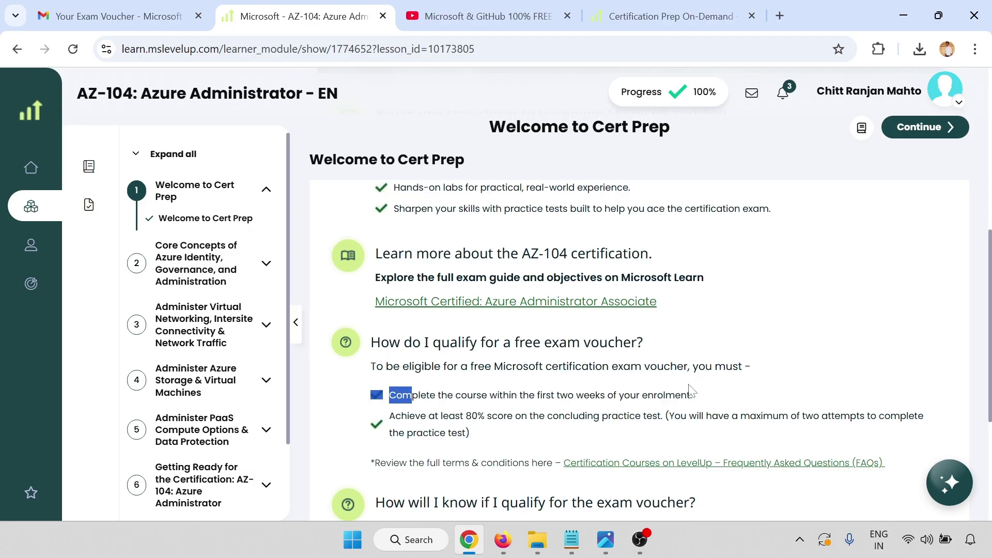
pyautogui.moveTo(695, 395); pyautogui.dragTo(691, 395)
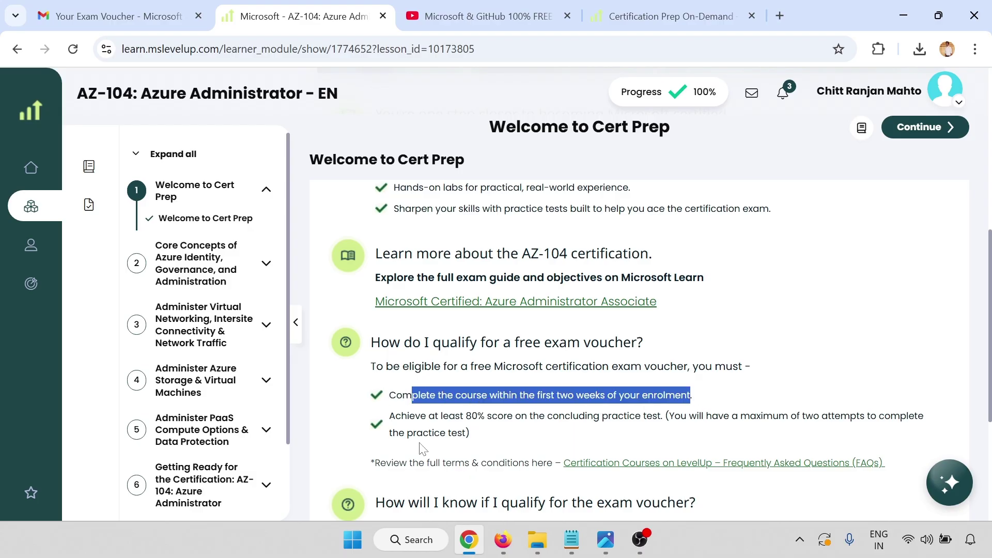
pyautogui.moveTo(420, 416); pyautogui.dragTo(497, 441)
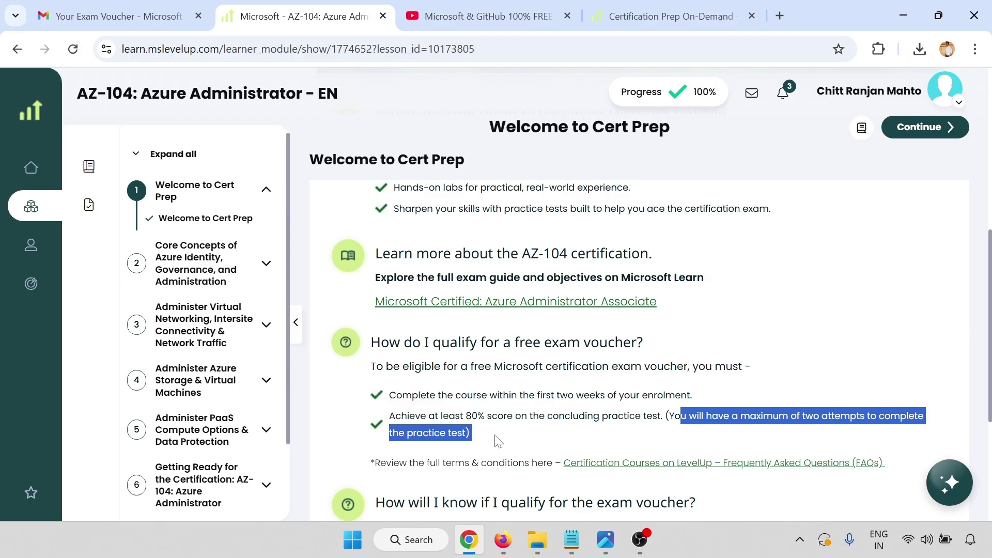
# Open the Practice Test lesson showing the 92.2% score, then bring up the voucher email
pyautogui.scroll(-2, 186, 310)
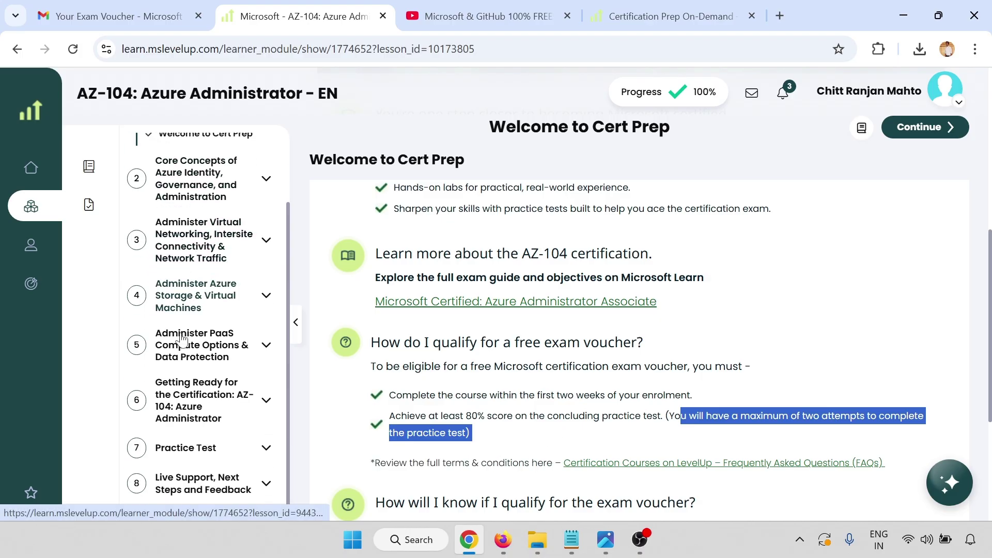
pyautogui.scroll(2, 184, 289)
pyautogui.scroll(-2, 235, 257)
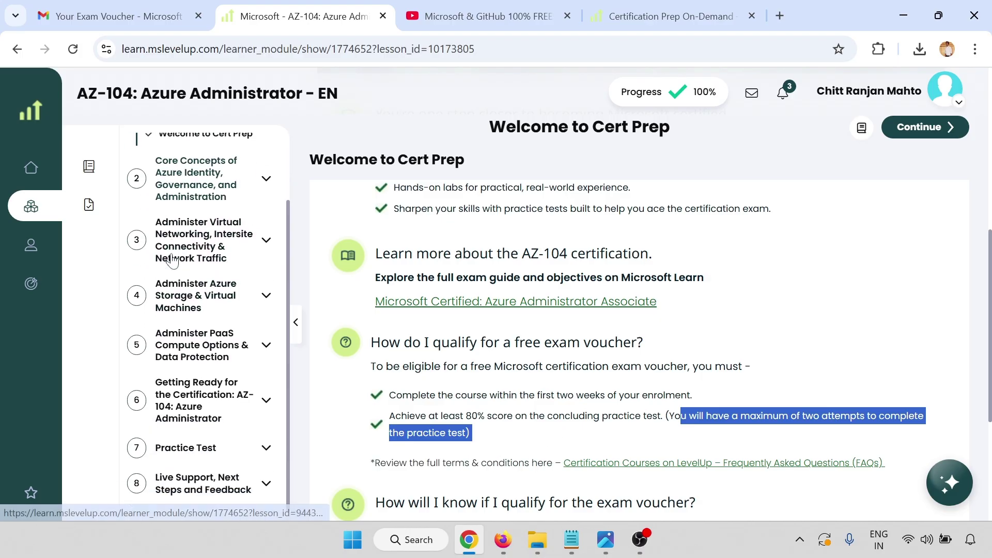
pyautogui.click(195, 448)
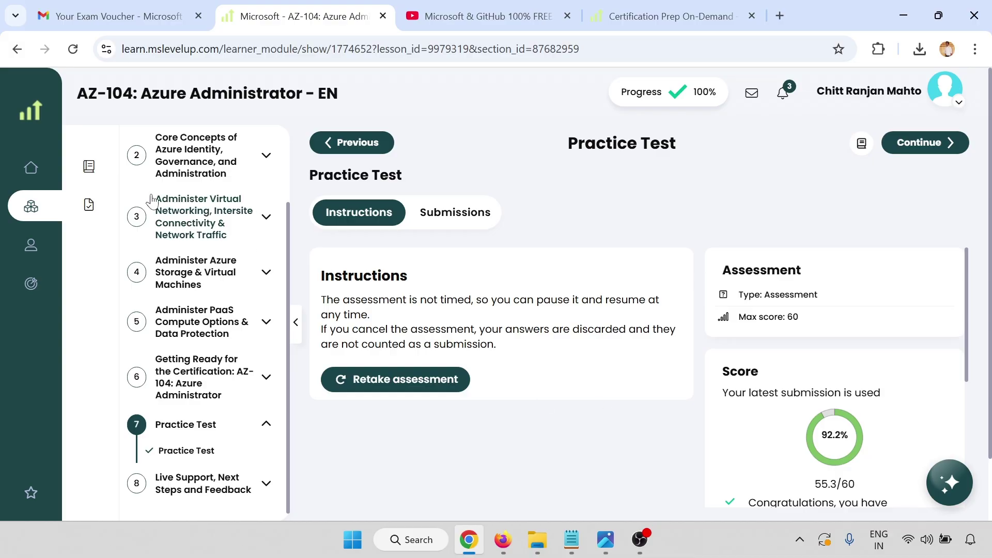
pyautogui.click(129, 19)
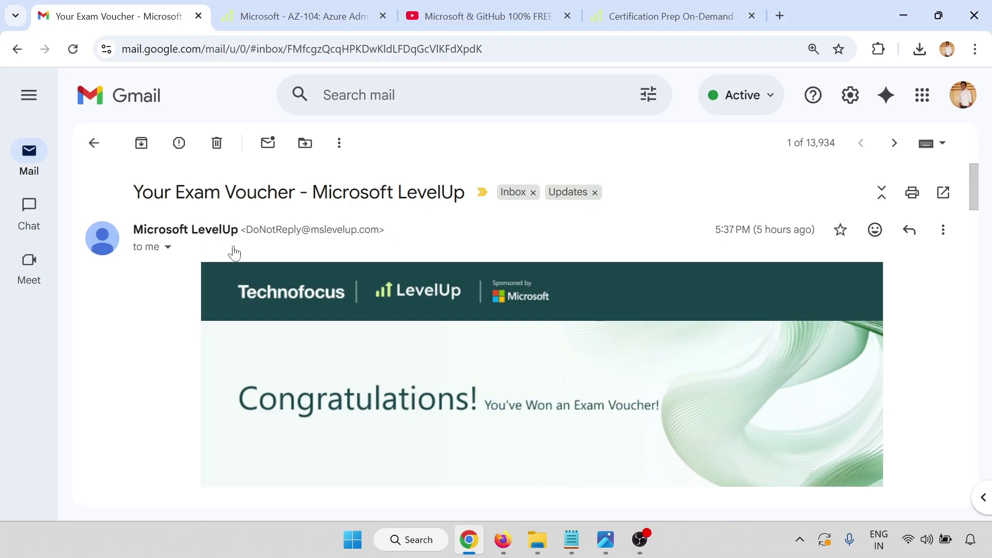
# Scroll the LevelUp voucher email and highlight the line about taking the exam soon
pyautogui.scroll(-5, 521, 289)
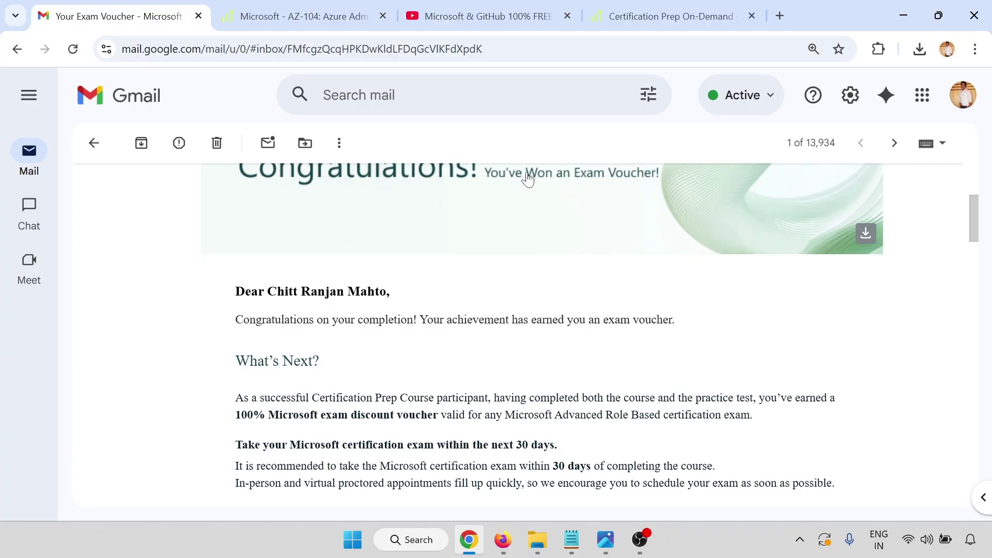
pyautogui.scroll(2, 444, 284)
pyautogui.scroll(-2, 261, 284)
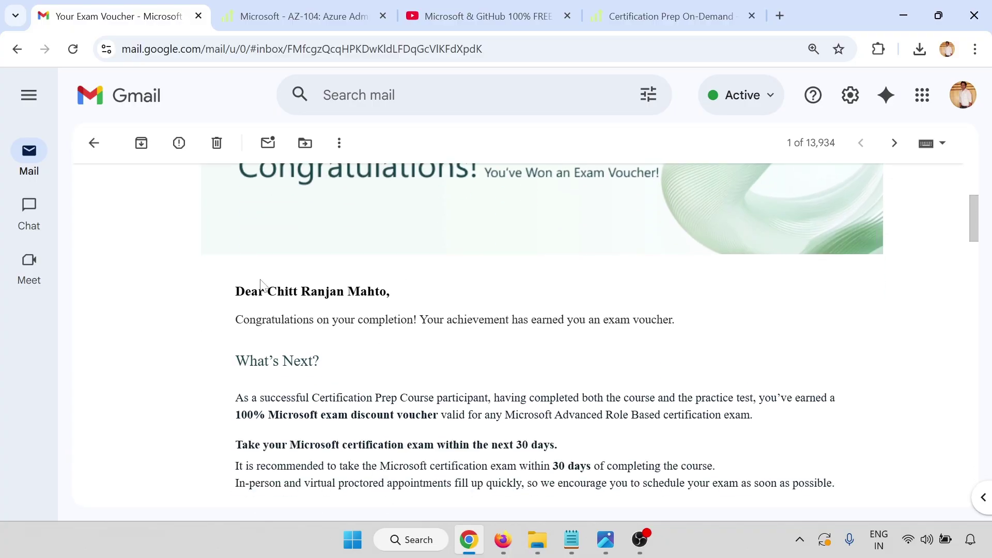
pyautogui.moveTo(243, 291); pyautogui.dragTo(418, 367)
pyautogui.scroll(-3, 361, 335)
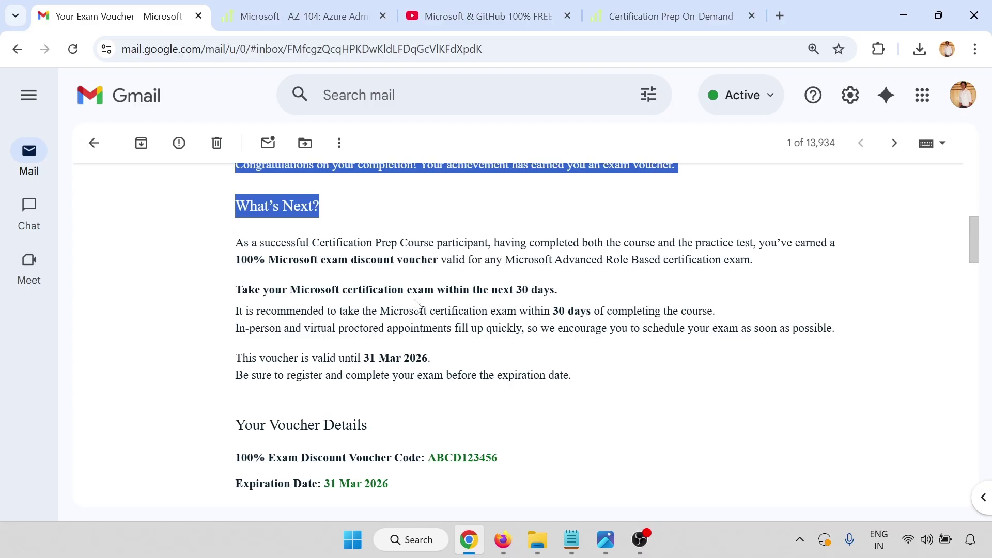
pyautogui.moveTo(282, 290); pyautogui.dragTo(437, 290)
pyautogui.click(437, 290)
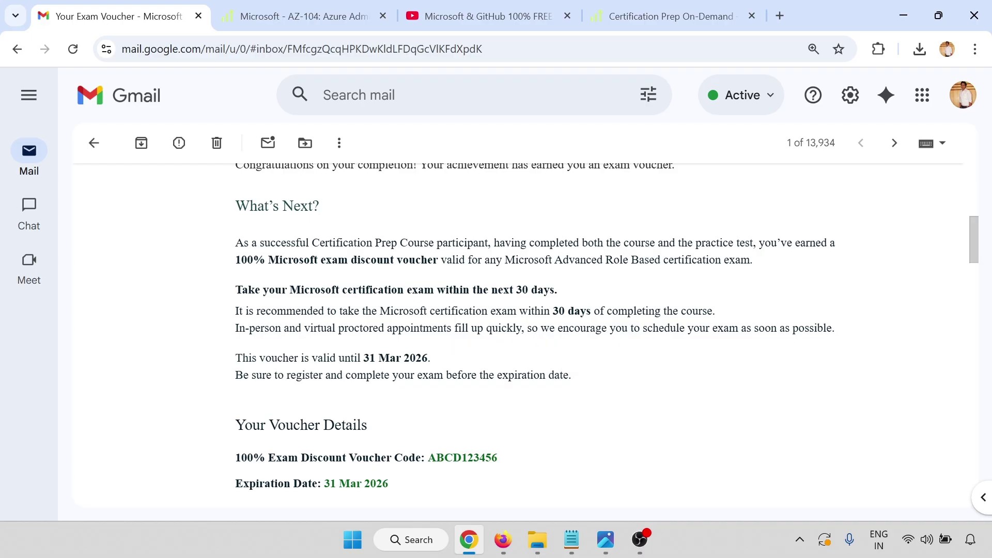
# Select the 100% discount voucher code, valid until 31 Mar 2026, in Your Voucher Details
pyautogui.scroll(-1, 335, 314)
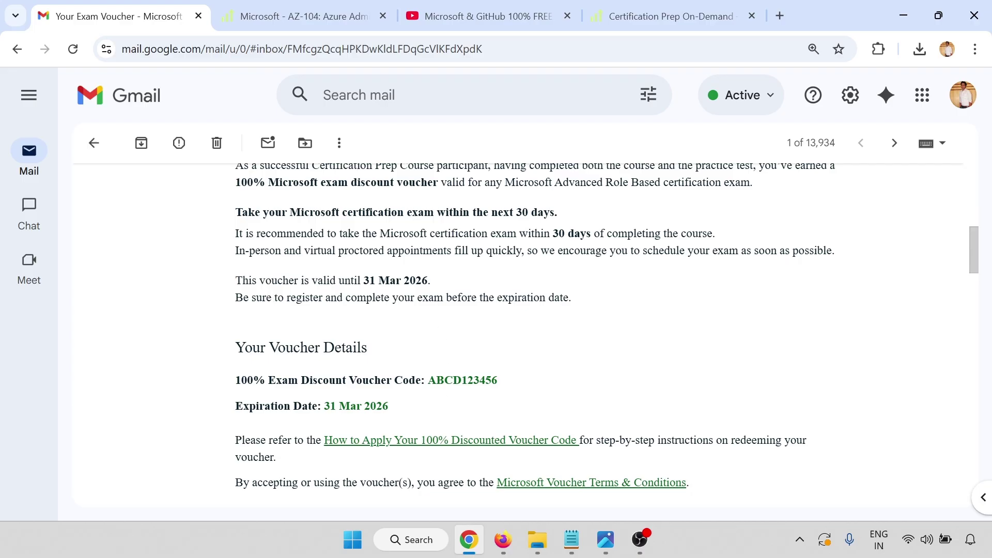
pyautogui.moveTo(428, 382); pyautogui.dragTo(512, 391)
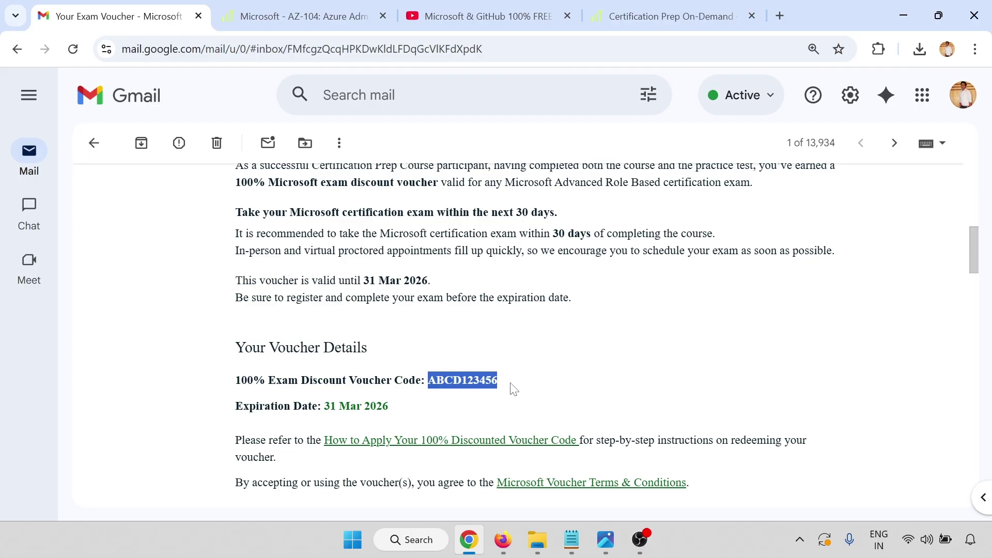
pyautogui.scroll(-2, 386, 394)
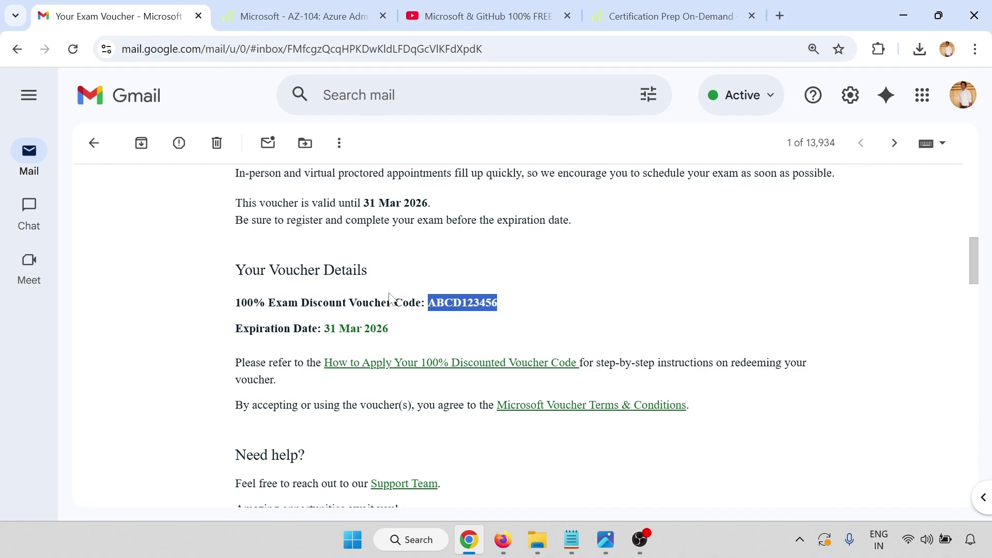
pyautogui.scroll(2, 606, 336)
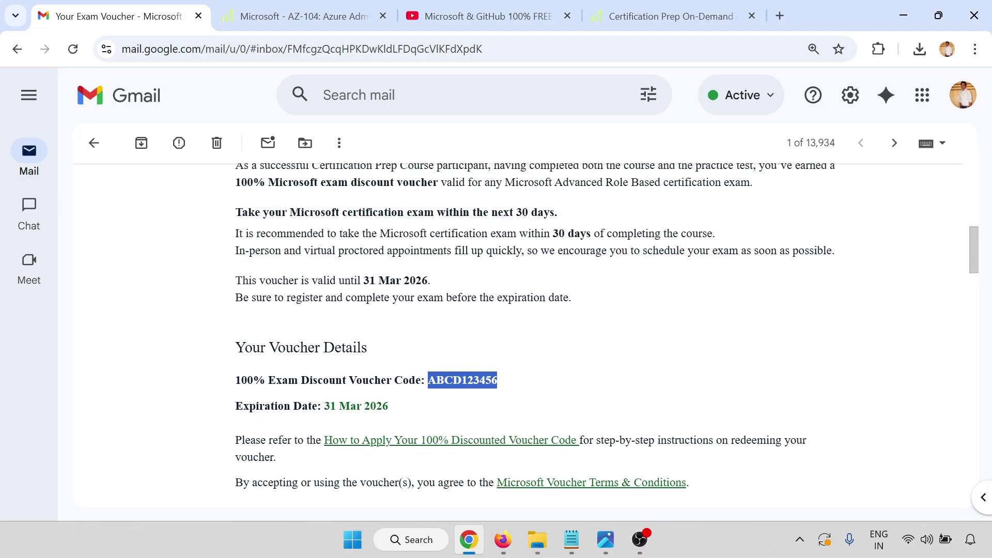
# Search 'pl 300' in a new tab and open the Power BI Data Analyst Associate page
pyautogui.click(785, 12)
pyautogui.write('pl 300')
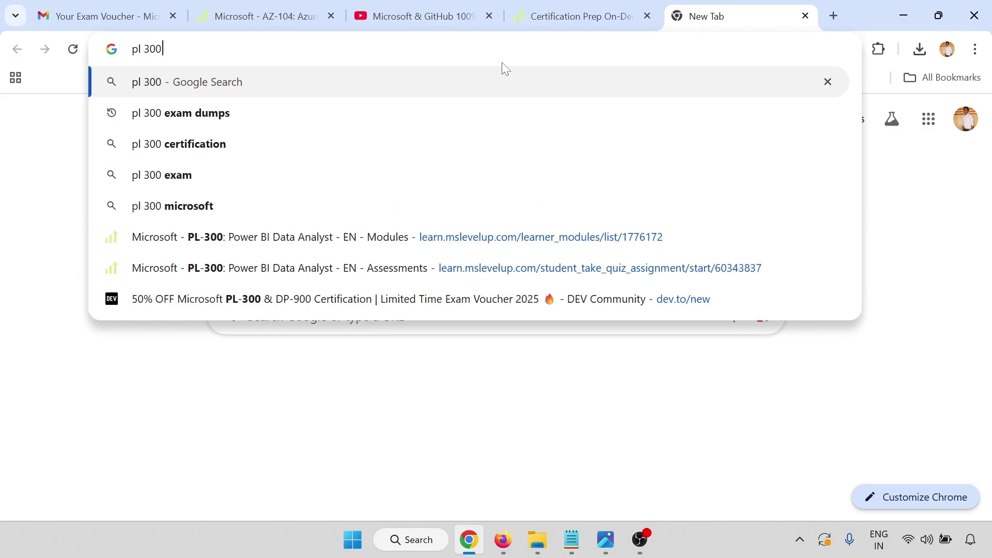
pyautogui.press('Return')
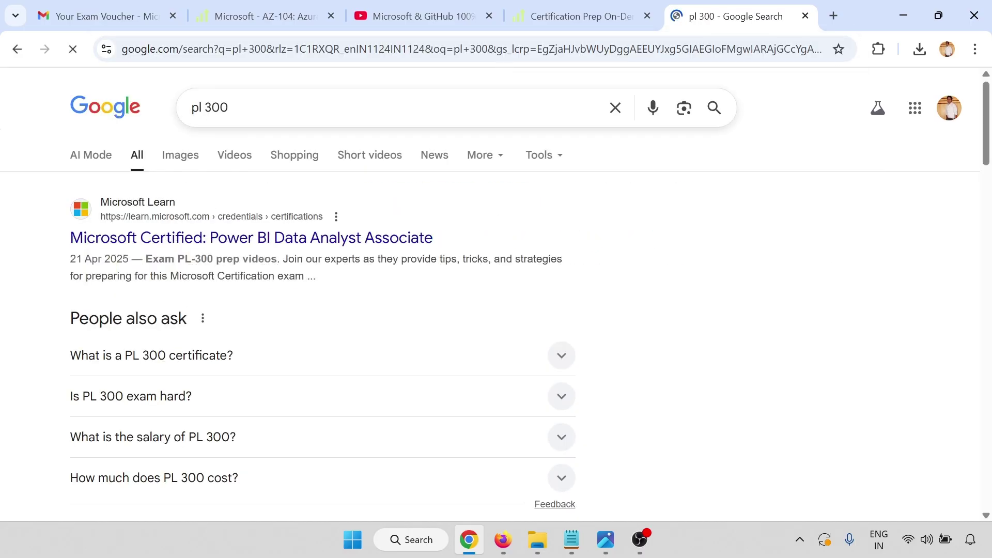
pyautogui.click(256, 236)
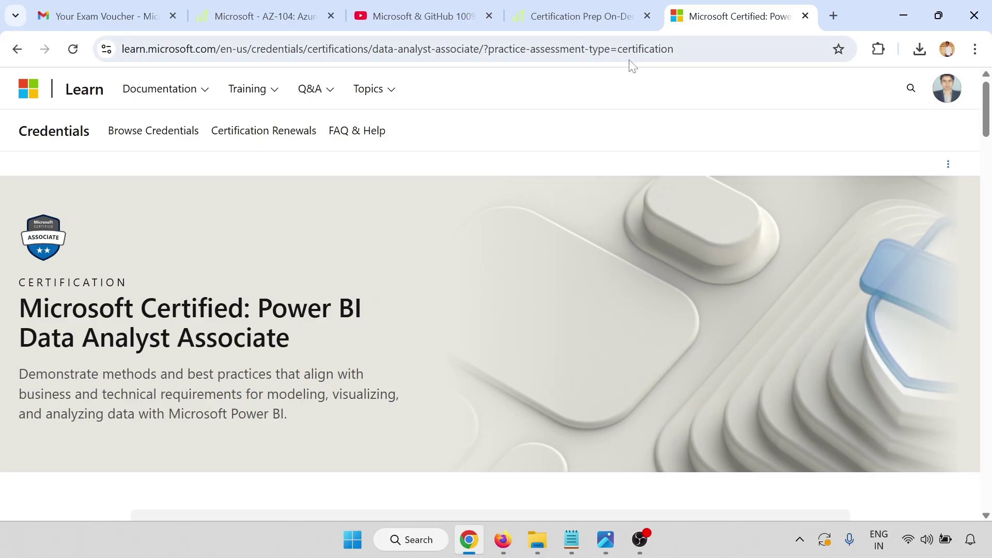
# Set the exam country to India to show the ₹4865 INR price
pyautogui.scroll(-1, 124, 361)
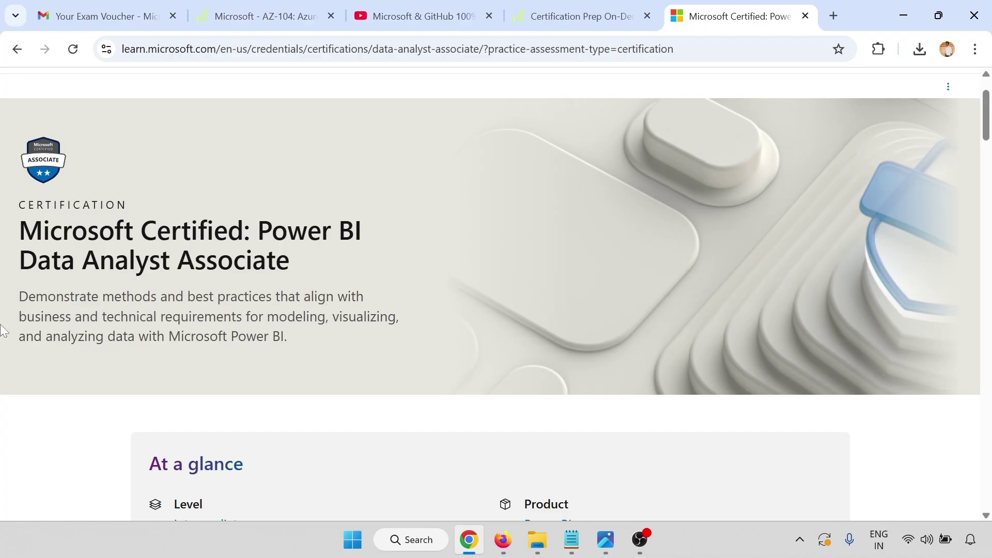
pyautogui.scroll(-10, 224, 310)
pyautogui.scroll(-20, 490, 294)
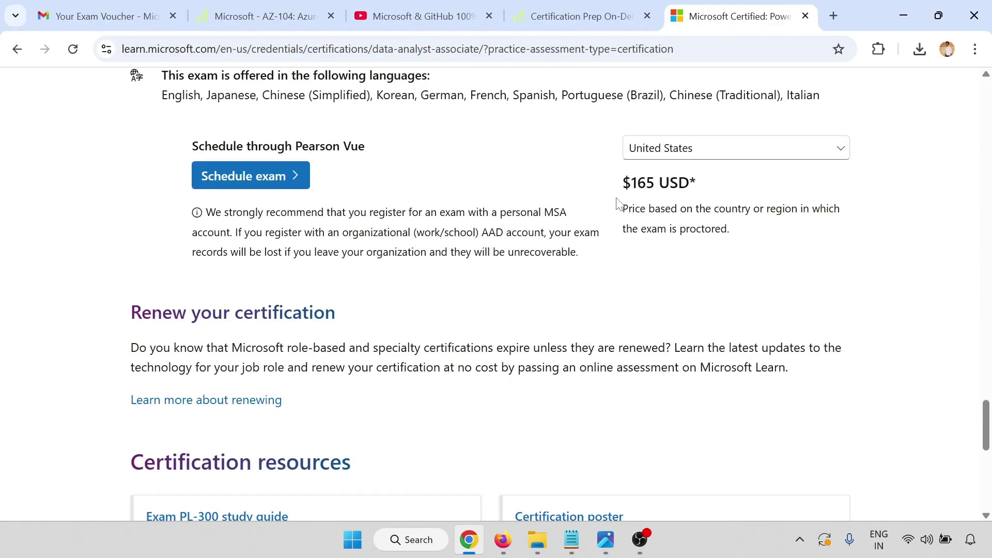
pyautogui.moveTo(630, 183); pyautogui.dragTo(703, 191)
pyautogui.scroll(3, 605, 266)
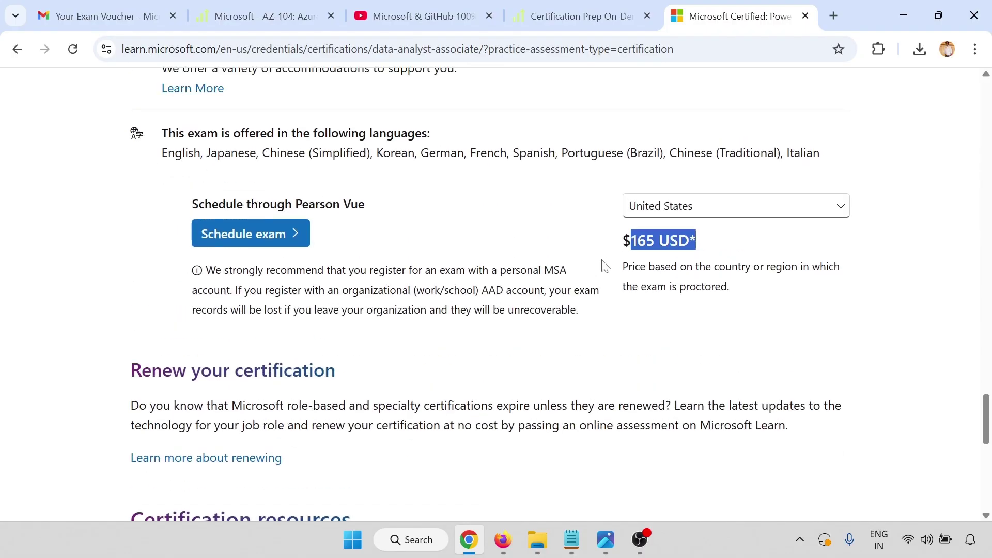
pyautogui.click(703, 298)
pyautogui.press('i')
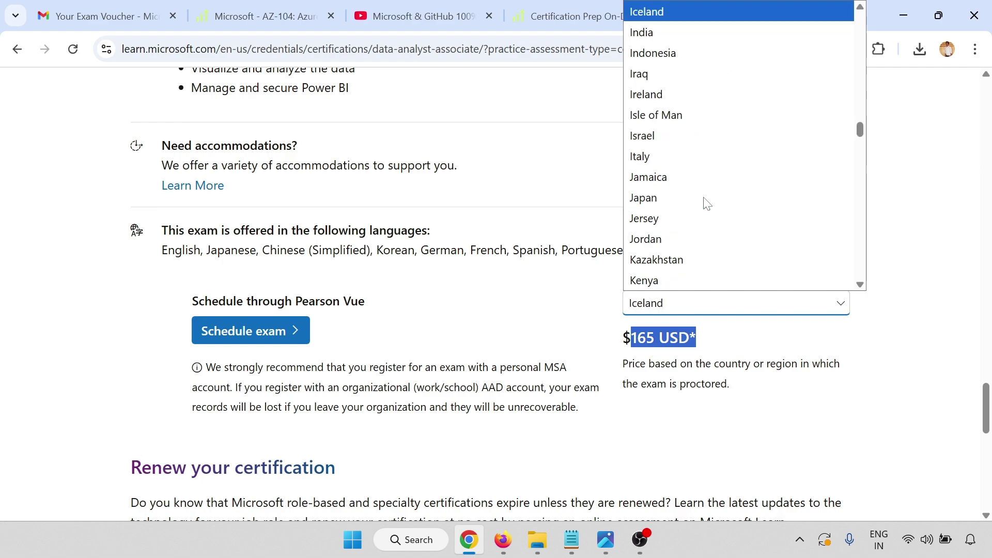
pyautogui.press('n')
pyautogui.press('Return')
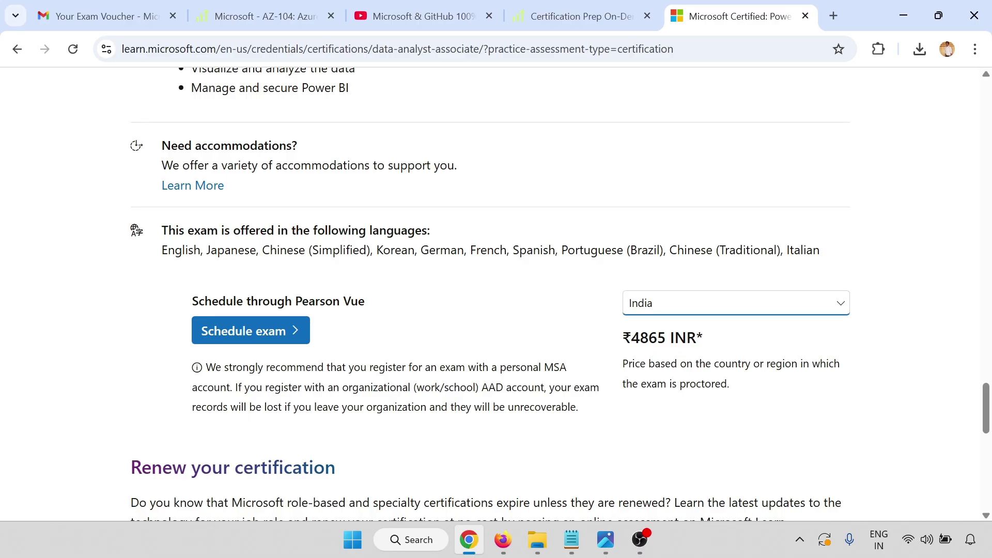
# Fill the Pearson Vue transfer form with the saved address autofill and submit it
pyautogui.click(232, 333)
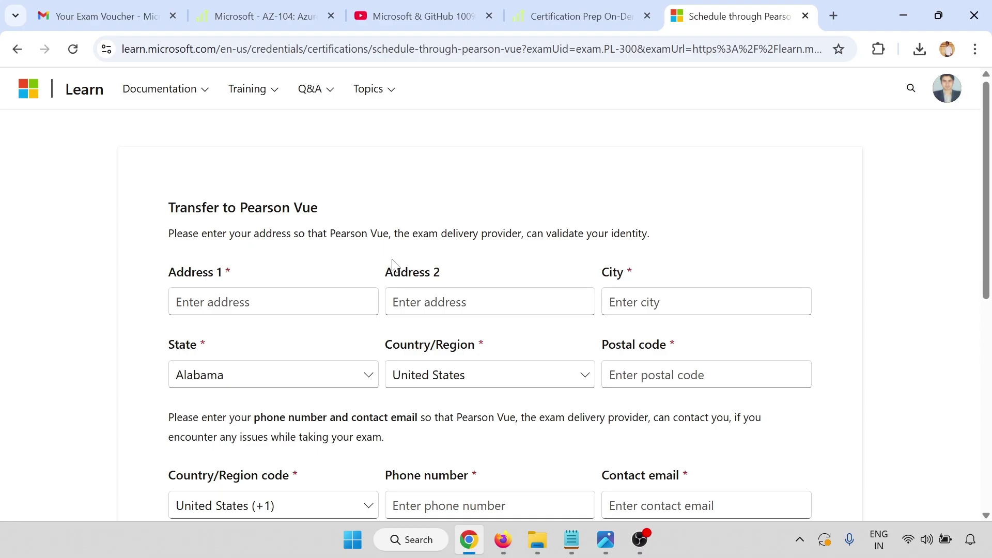
pyautogui.click(234, 306)
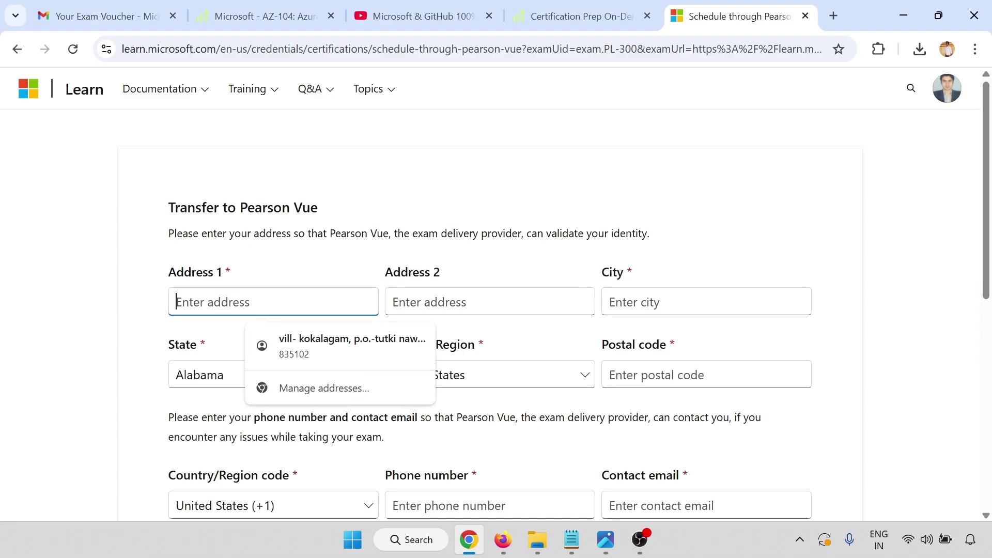
pyautogui.click(299, 342)
pyautogui.scroll(-7, 315, 317)
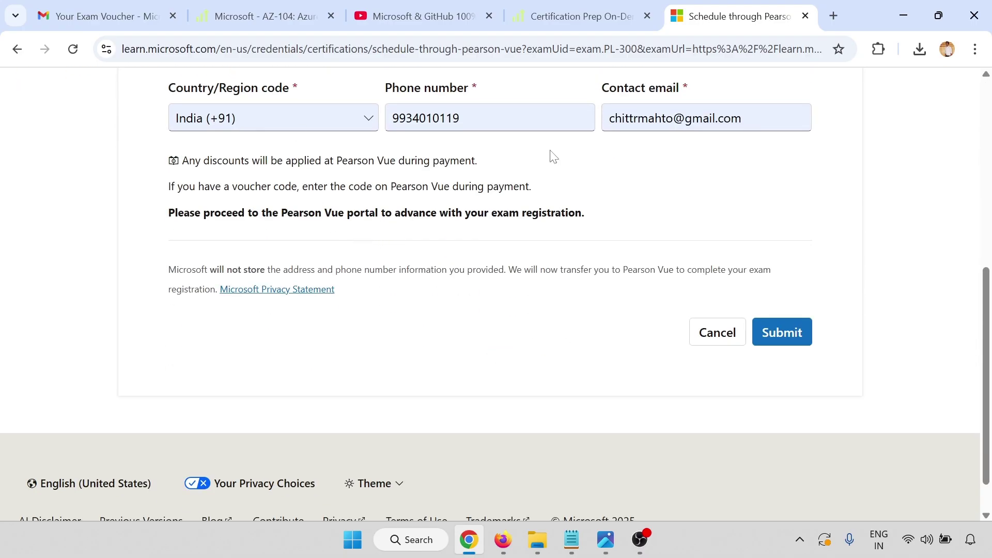
pyautogui.click(781, 332)
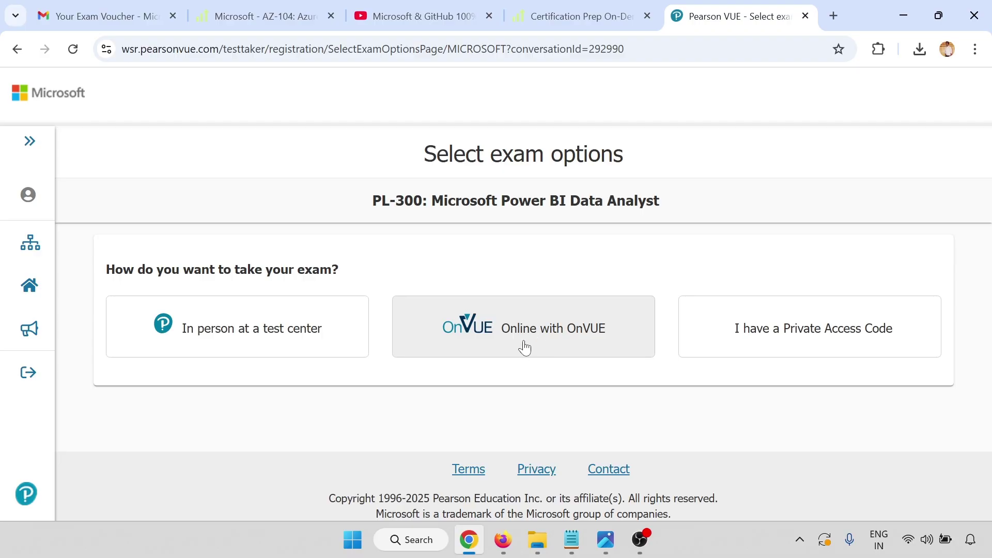
# Choose to take the PL-300 exam online with OnVUE
pyautogui.click(481, 345)
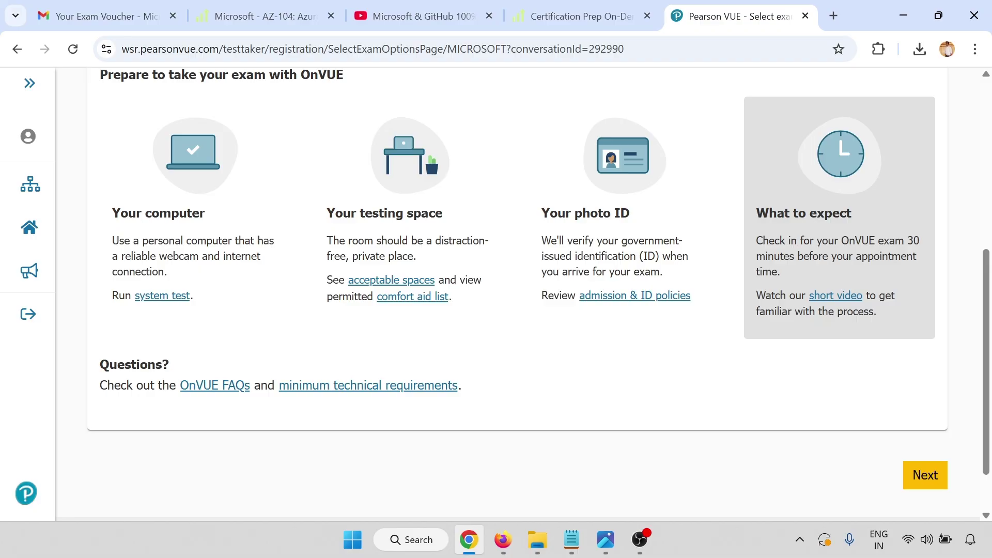
# Move past the OnVUE preparation information and choose English as the exam language
pyautogui.click(923, 483)
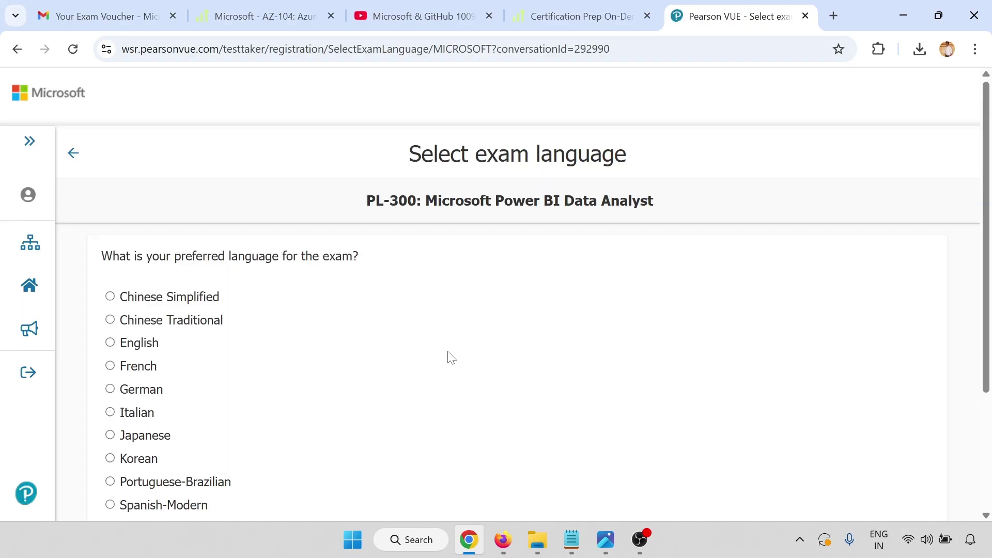
pyautogui.scroll(-3, 273, 298)
pyautogui.click(127, 193)
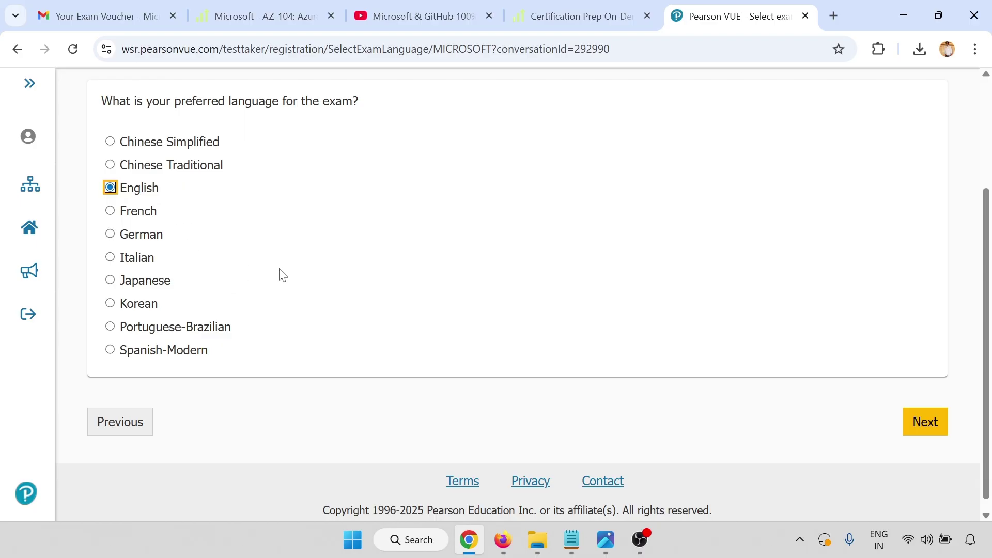
pyautogui.click(925, 420)
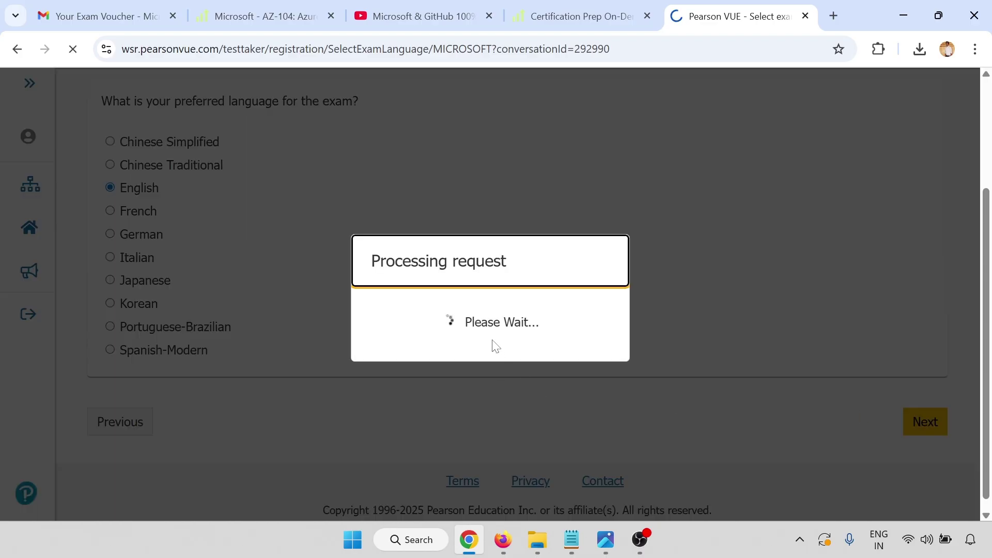
# Agree to the Candidate Code of Conduct and Credentials Program Agreement, acknowledge both, and submit
pyautogui.scroll(-1, 186, 206)
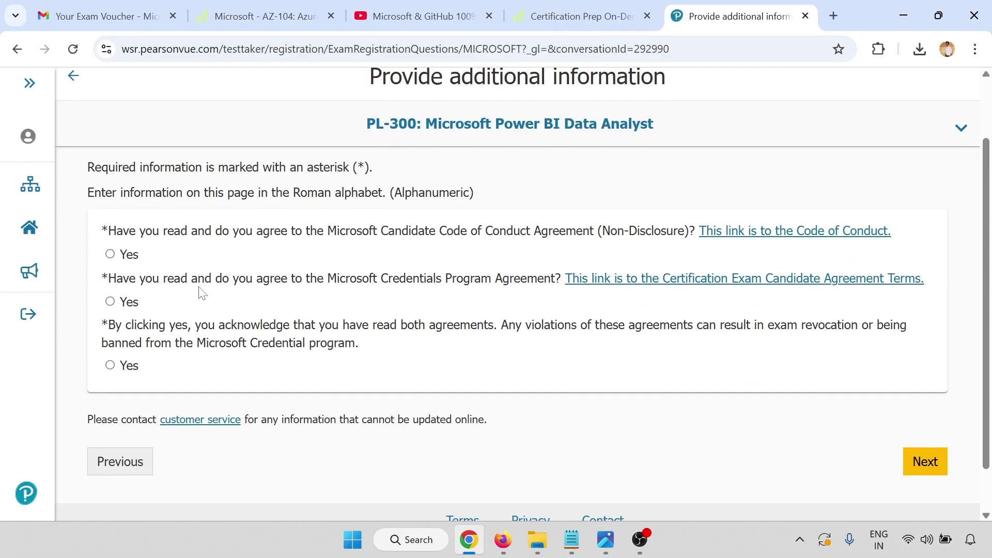
pyautogui.click(132, 254)
pyautogui.click(129, 302)
pyautogui.click(130, 364)
pyautogui.scroll(-2, 362, 265)
pyautogui.scroll(3, 365, 265)
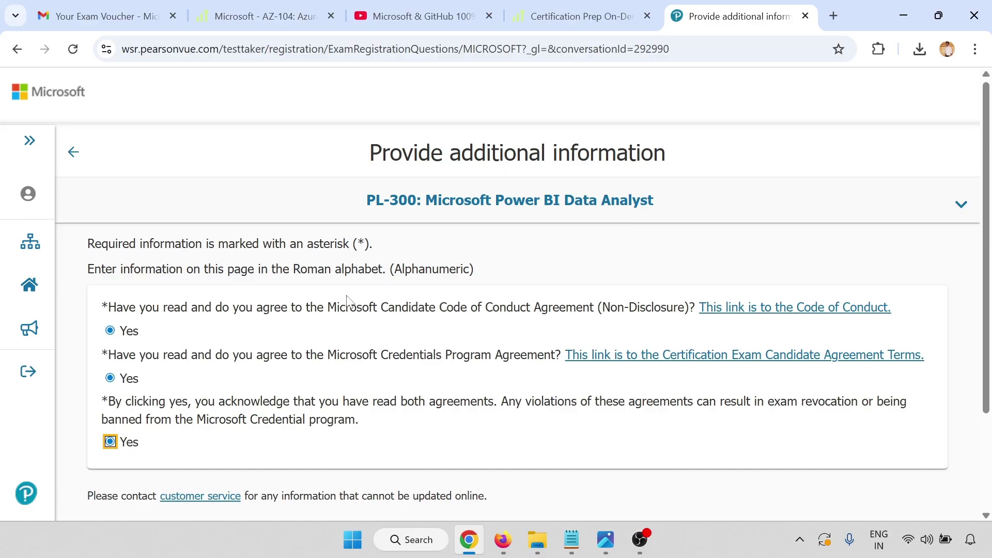
pyautogui.scroll(-2, 347, 300)
pyautogui.click(925, 410)
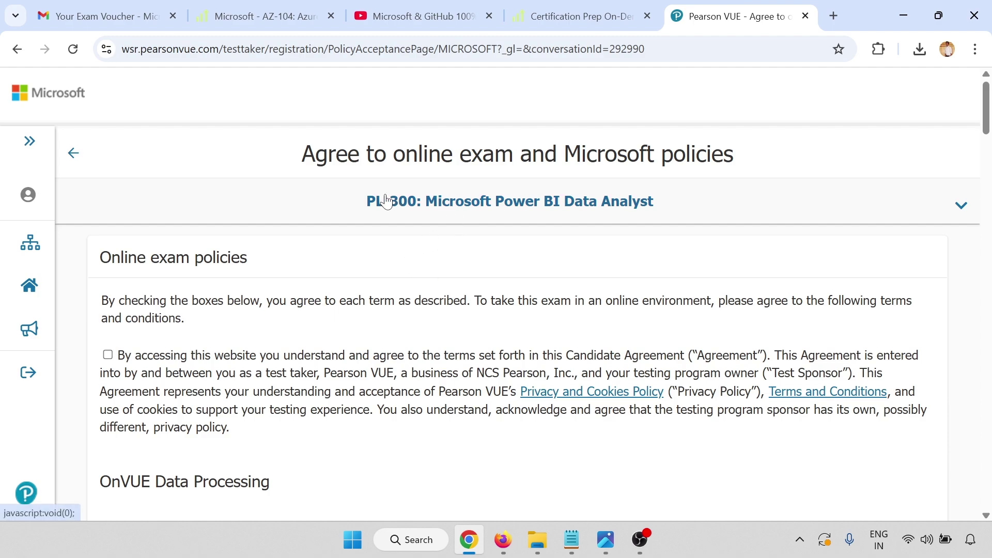
# Accept the Candidate Agreement, OnVUE data processing, and online proctoring monitoring policies
pyautogui.click(960, 208)
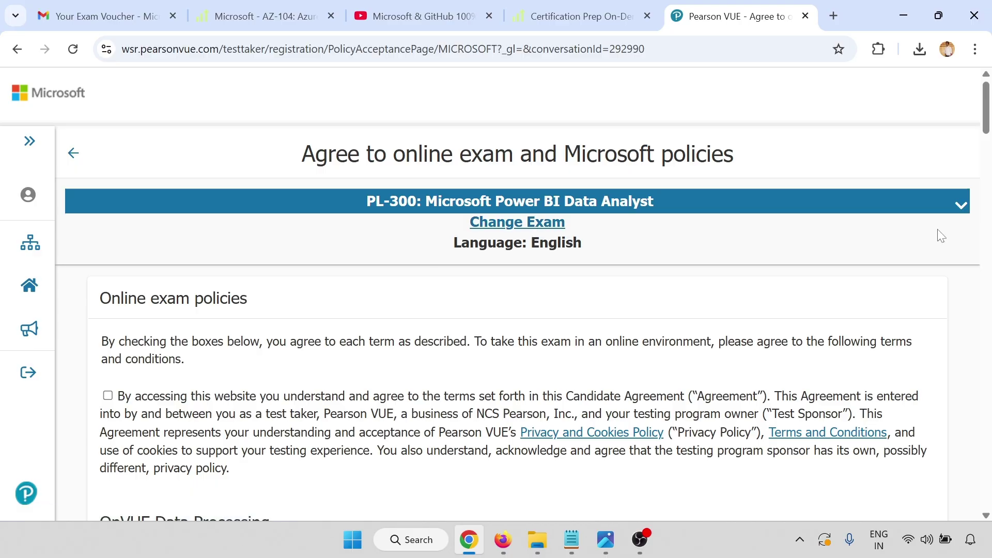
pyautogui.click(960, 206)
pyautogui.scroll(-2, 118, 214)
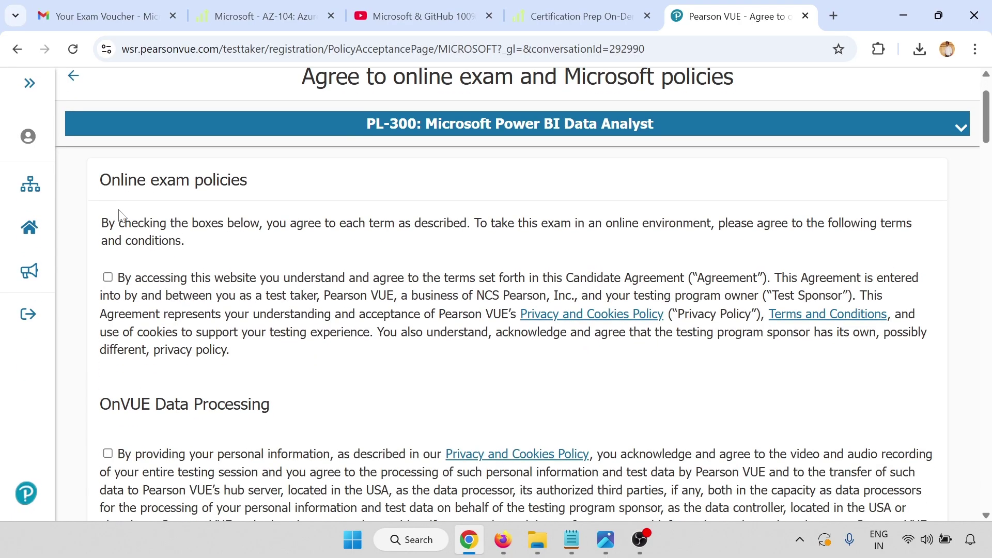
pyautogui.click(196, 285)
pyautogui.scroll(-5, 197, 284)
pyautogui.click(200, 260)
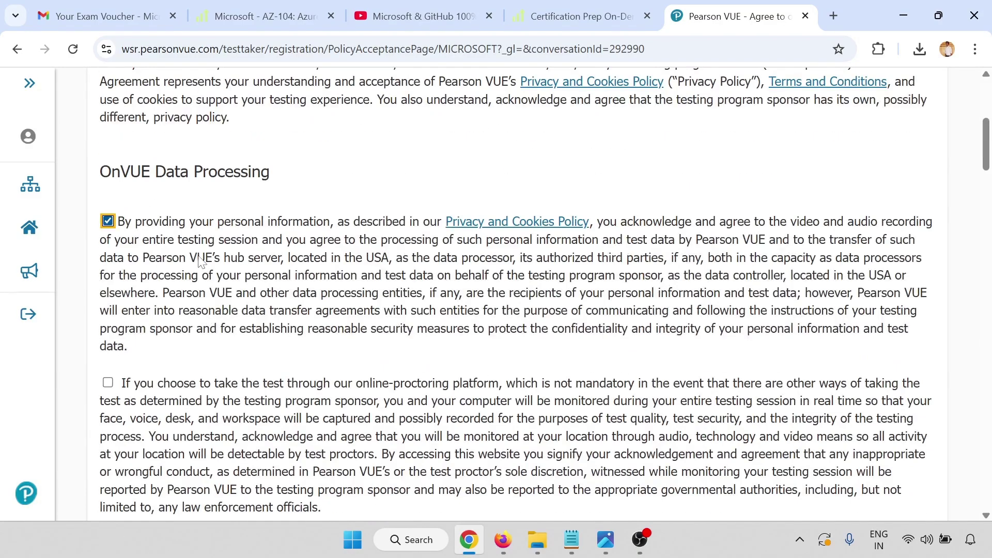
pyautogui.scroll(-3, 200, 261)
pyautogui.click(199, 246)
# Accept the Third Party Prohibition, Limited License, Facial Comparison and Testing Space Verification policies, then agree
pyautogui.scroll(-6, 199, 245)
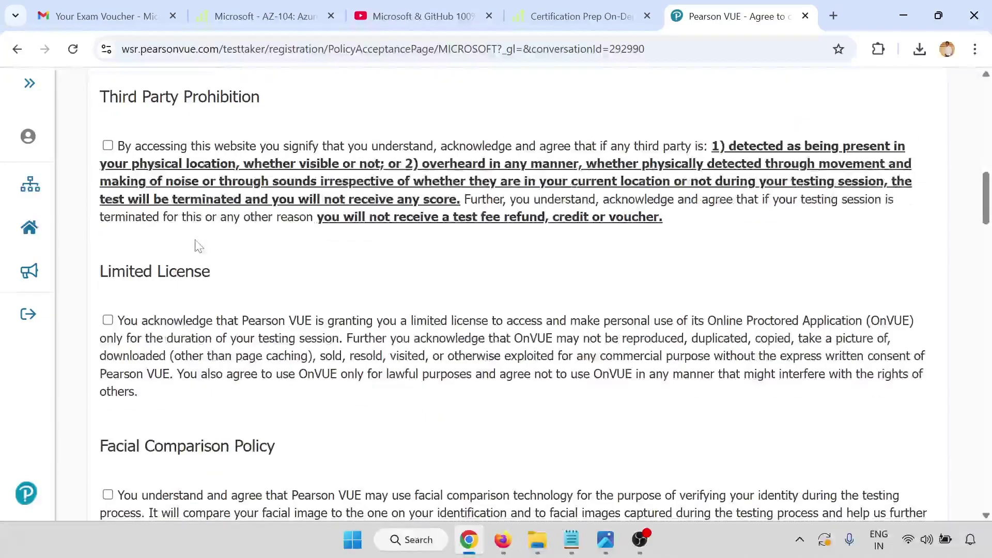
pyautogui.click(189, 170)
pyautogui.scroll(-3, 227, 289)
pyautogui.click(201, 207)
pyautogui.click(194, 349)
pyautogui.scroll(-1, 194, 349)
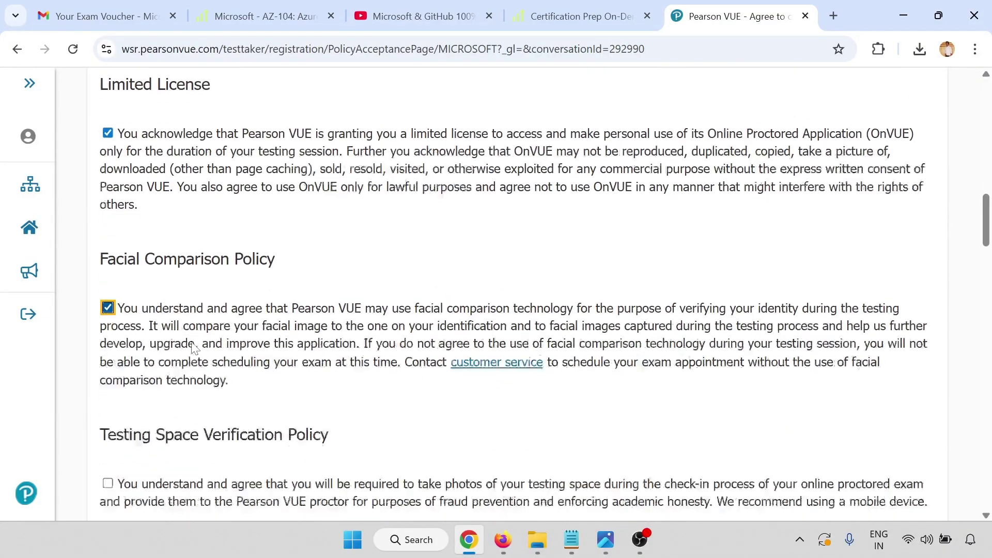
pyautogui.scroll(-7, 194, 349)
pyautogui.click(208, 138)
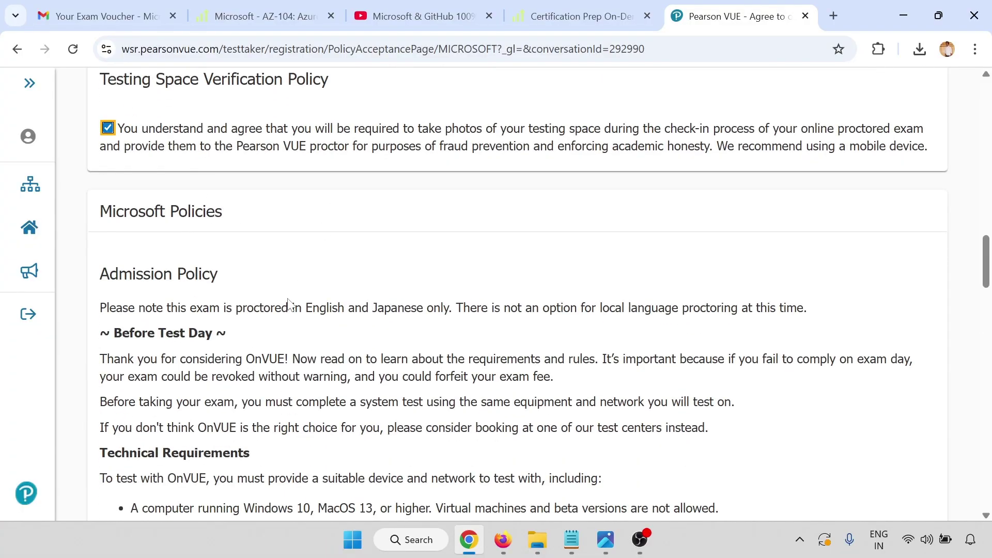
pyautogui.scroll(-20, 288, 305)
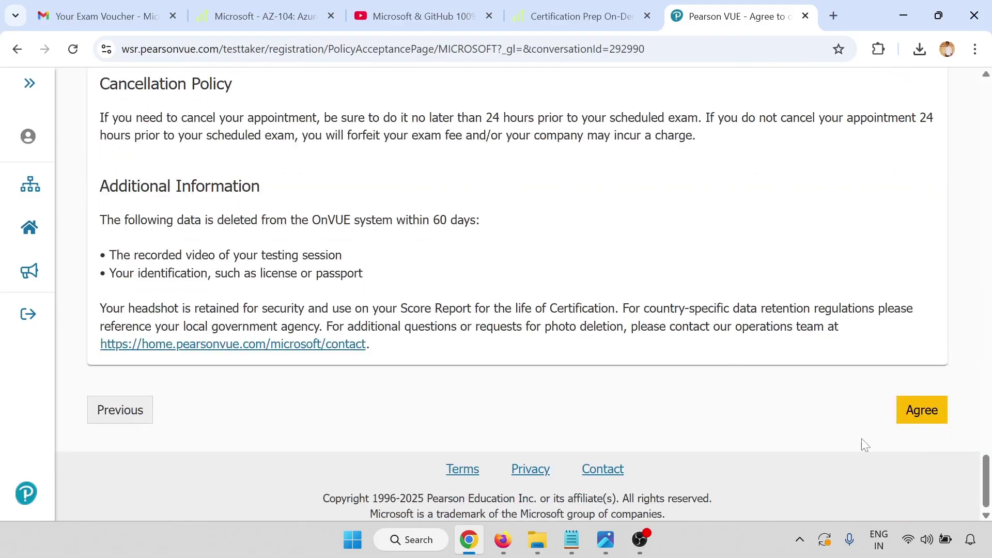
pyautogui.click(921, 411)
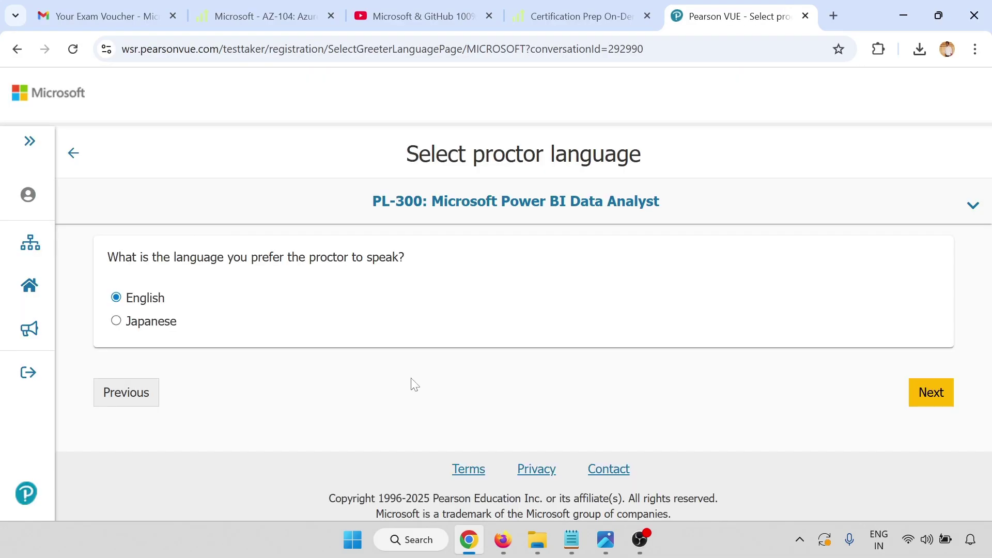
# Keep English as proctor language, confirm Asia/Kolkata-IST, and pick Saturday, December 20, 2025
pyautogui.click(925, 401)
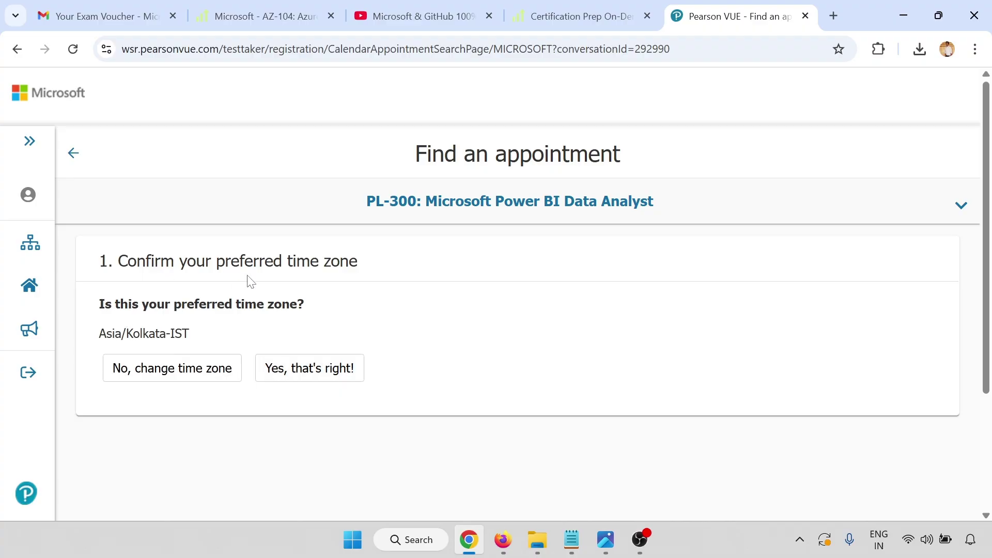
pyautogui.click(310, 371)
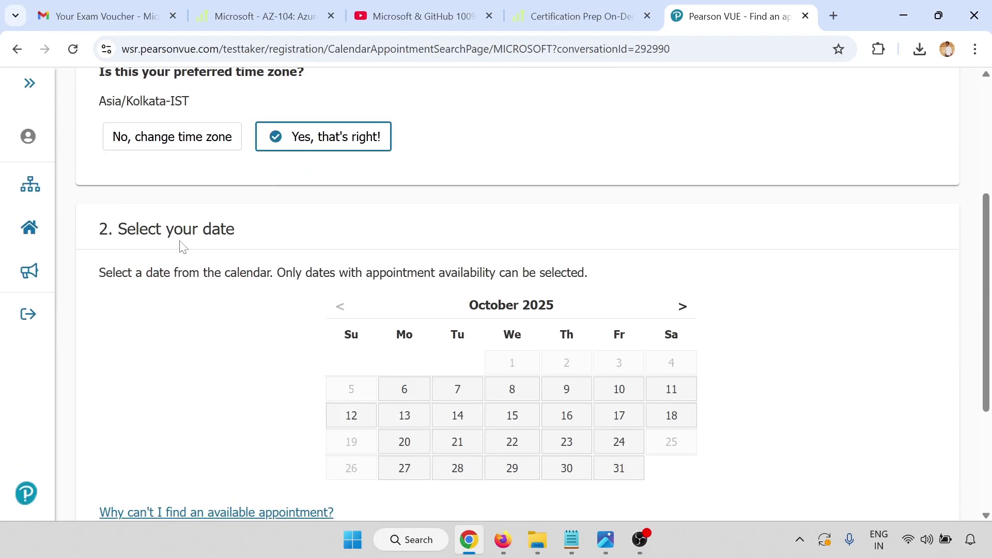
pyautogui.click(684, 308)
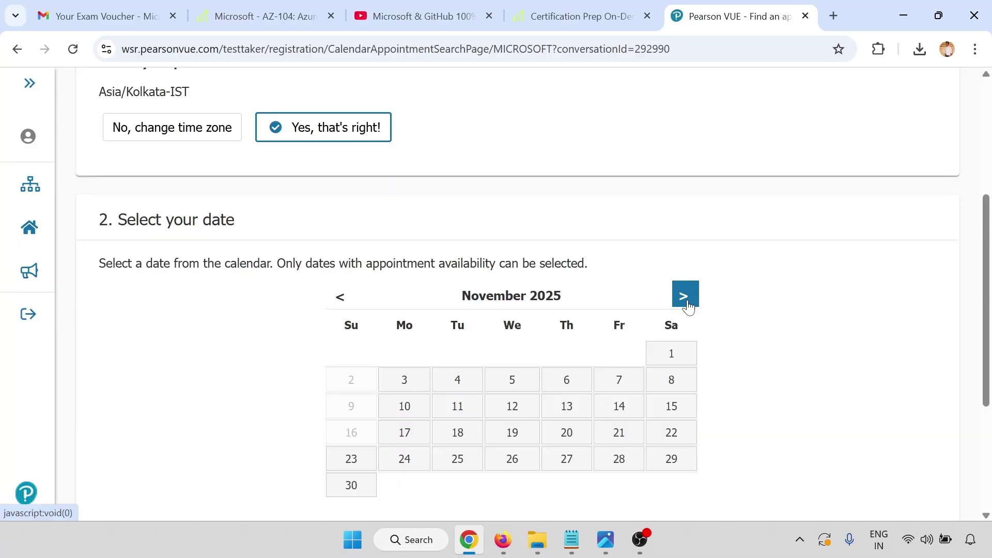
pyautogui.click(686, 302)
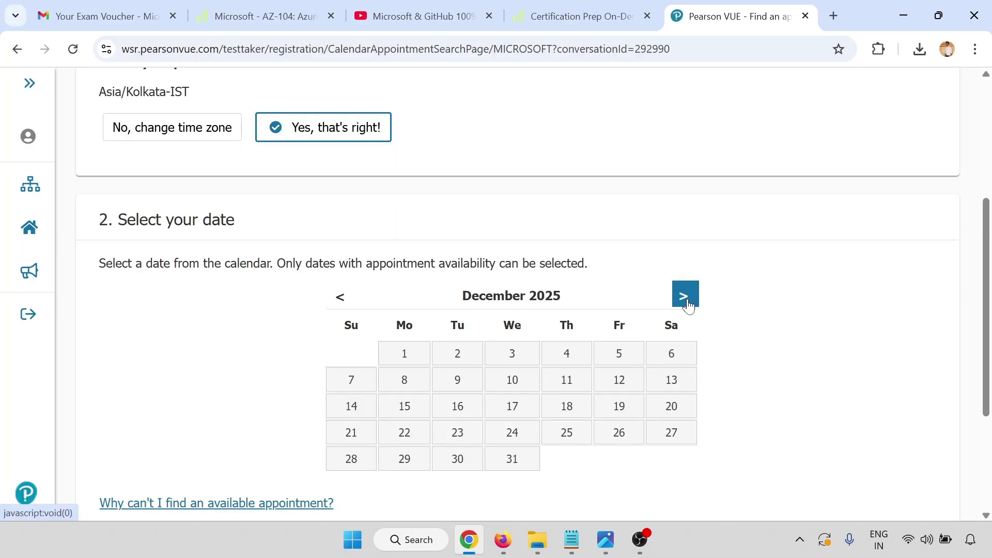
pyautogui.scroll(-4, 686, 302)
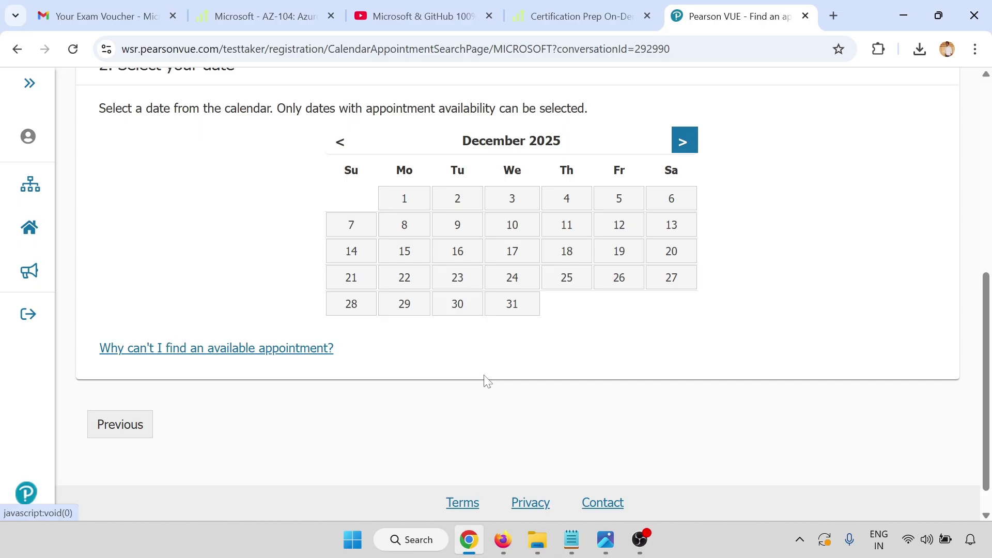
pyautogui.click(673, 252)
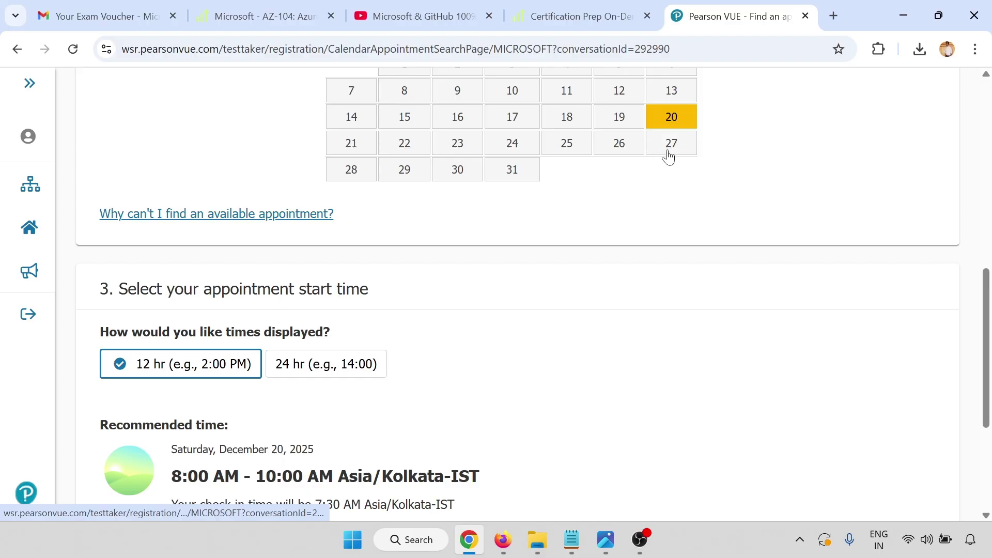
# Try booking a 7:00 PM start from the 5:15 PM - 8:00 PM range on December 20
pyautogui.scroll(-3, 407, 184)
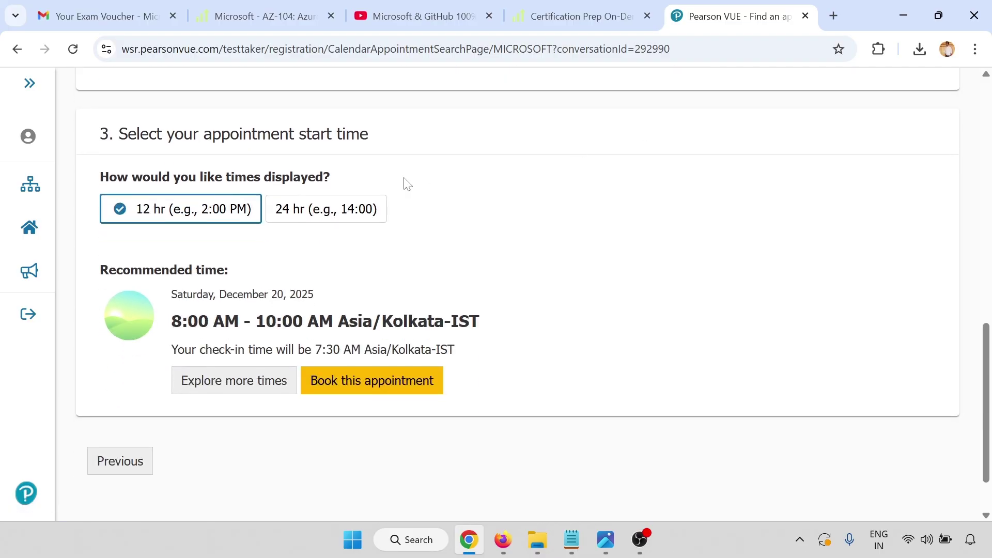
pyautogui.click(258, 382)
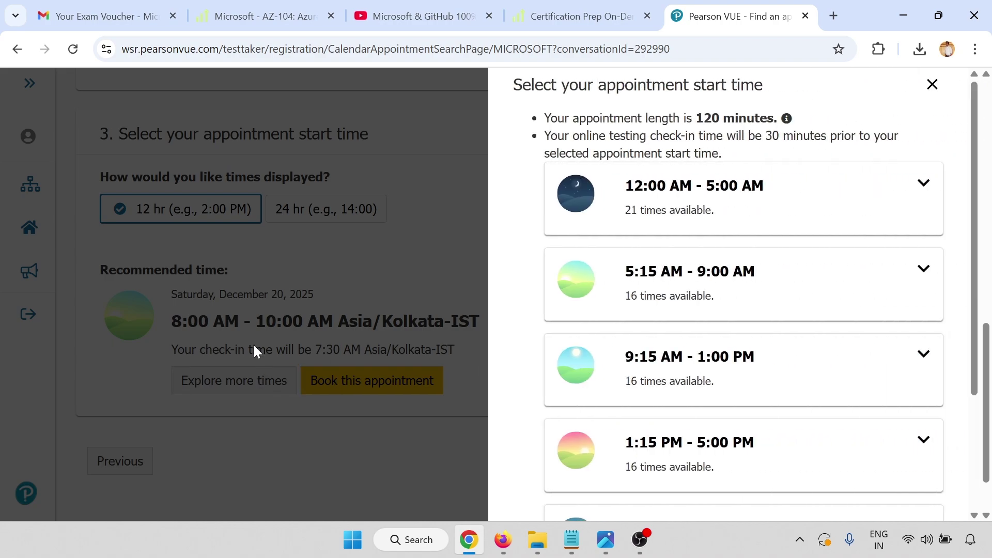
pyautogui.scroll(-3, 723, 346)
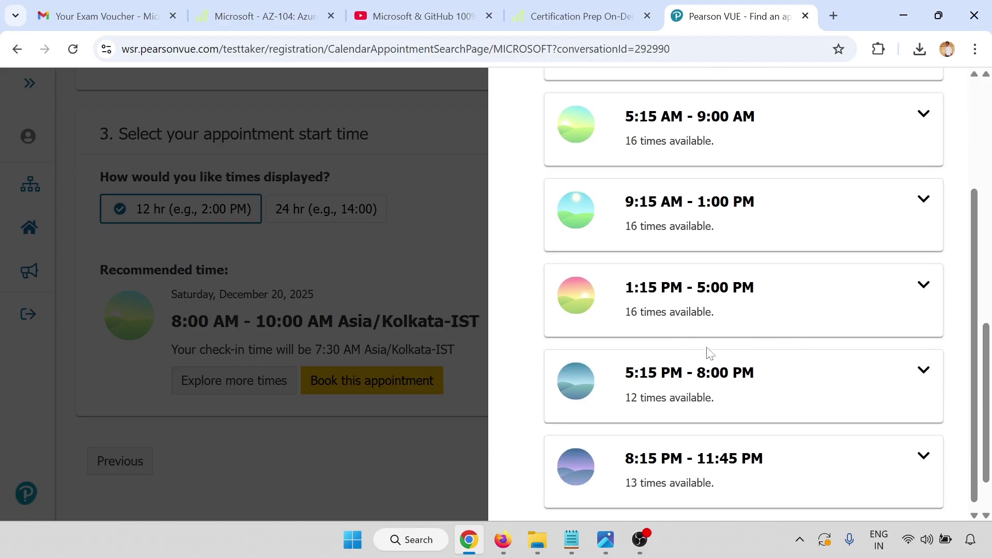
pyautogui.click(703, 371)
pyautogui.scroll(-2, 733, 362)
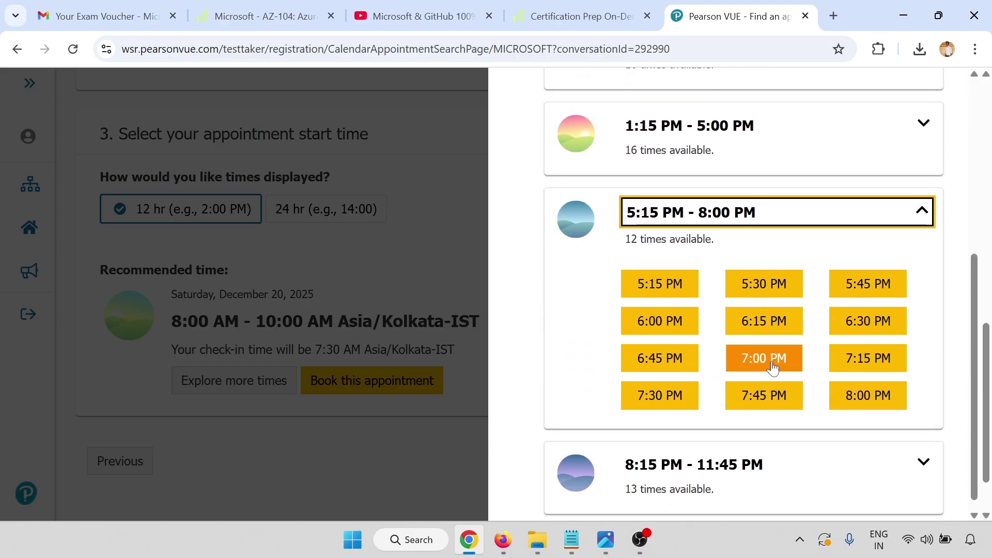
pyautogui.click(762, 357)
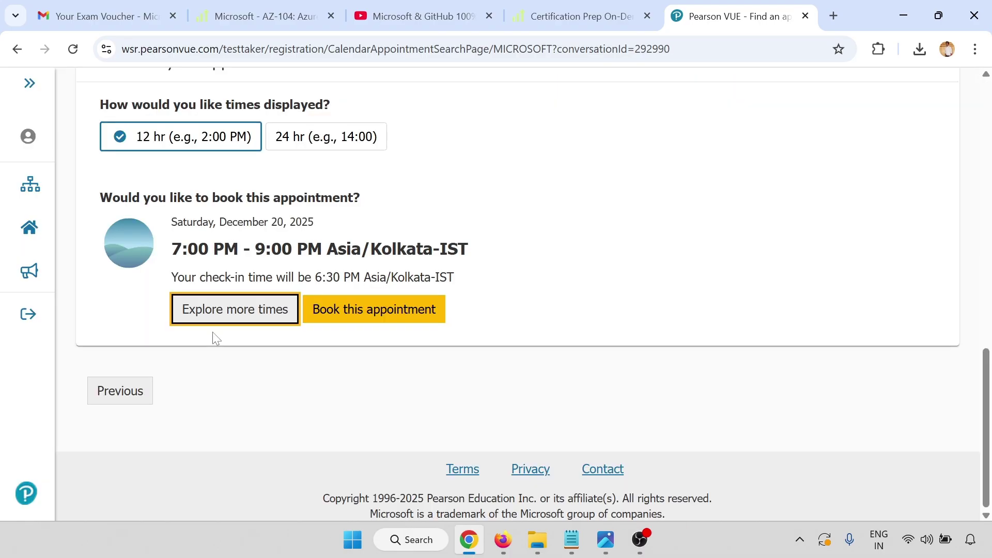
pyautogui.click(357, 309)
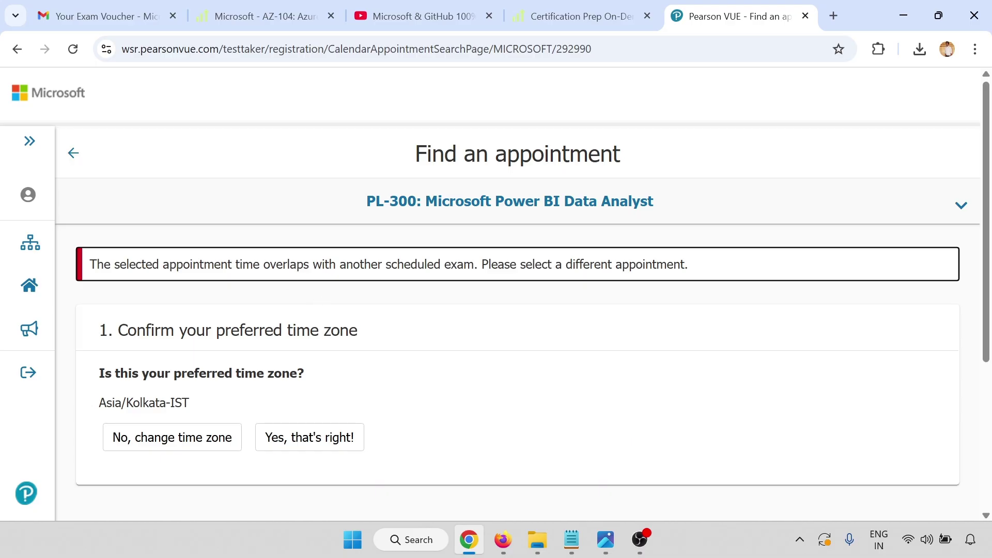
# Confirm Asia/Kolkata-IST as the time zone and pick Saturday, December 27 as the exam date
pyautogui.scroll(-5, 500, 261)
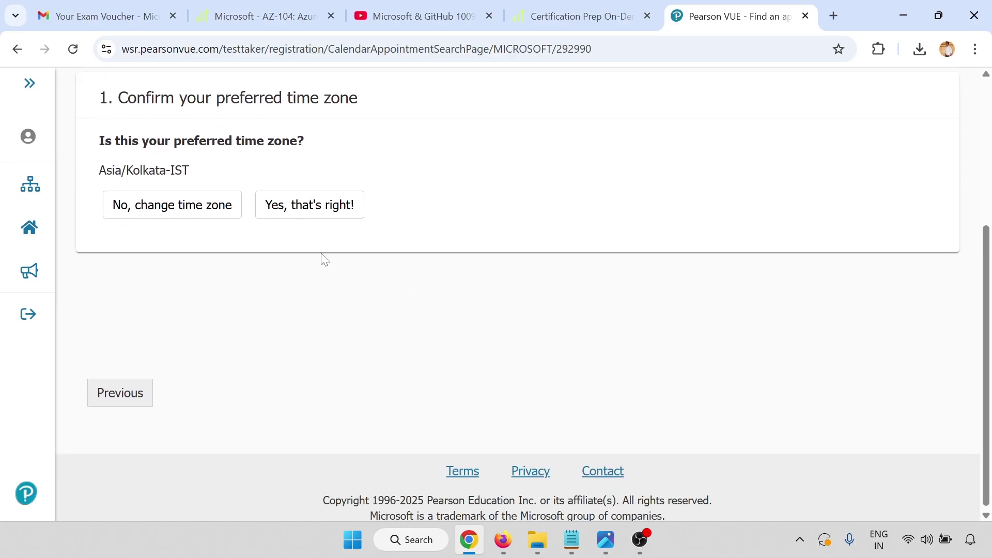
pyautogui.click(310, 216)
pyautogui.scroll(-2, 315, 324)
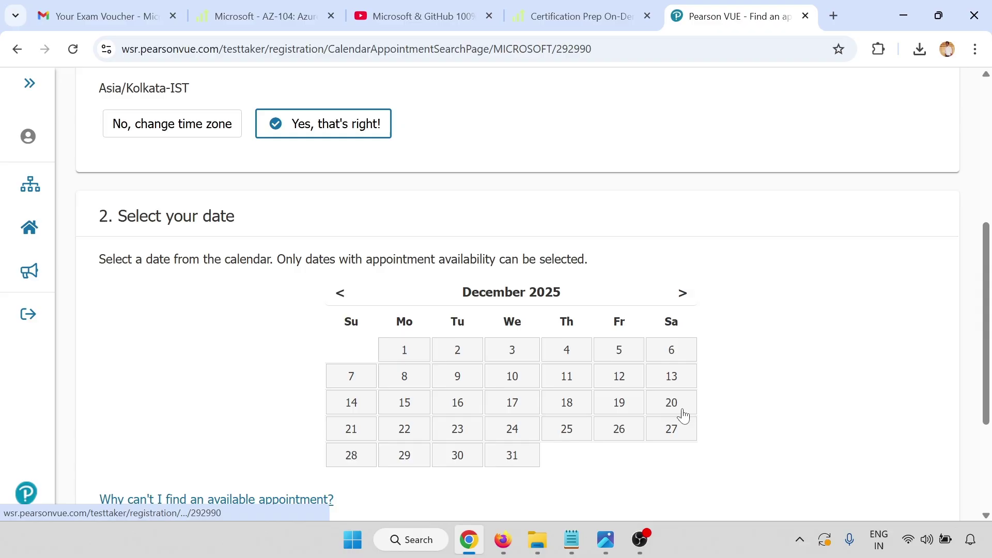
pyautogui.scroll(-3, 676, 362)
pyautogui.click(670, 278)
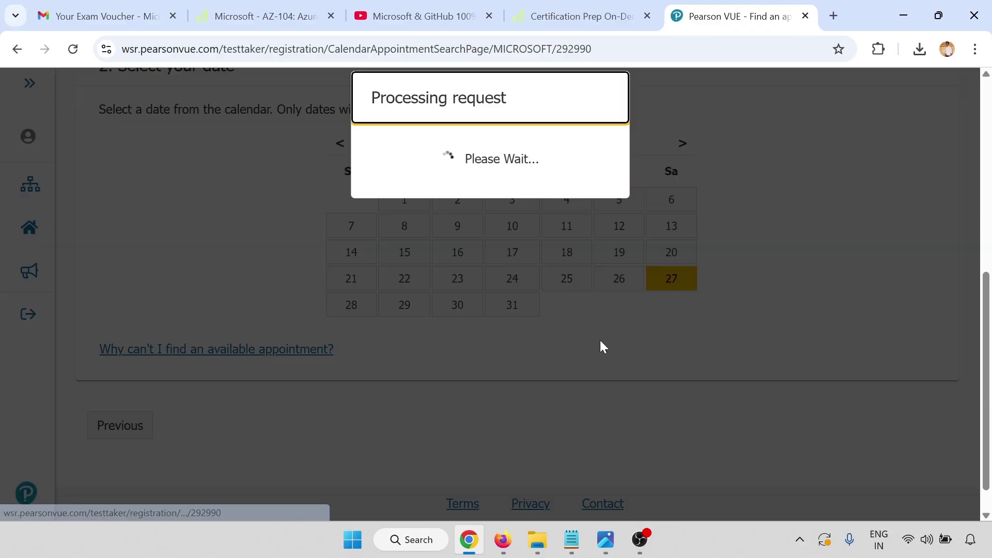
# Book a 7:00 PM start from the 5:15 PM - 8:00 PM range on December 27
pyautogui.scroll(-1, 483, 324)
pyautogui.scroll(-5, 483, 323)
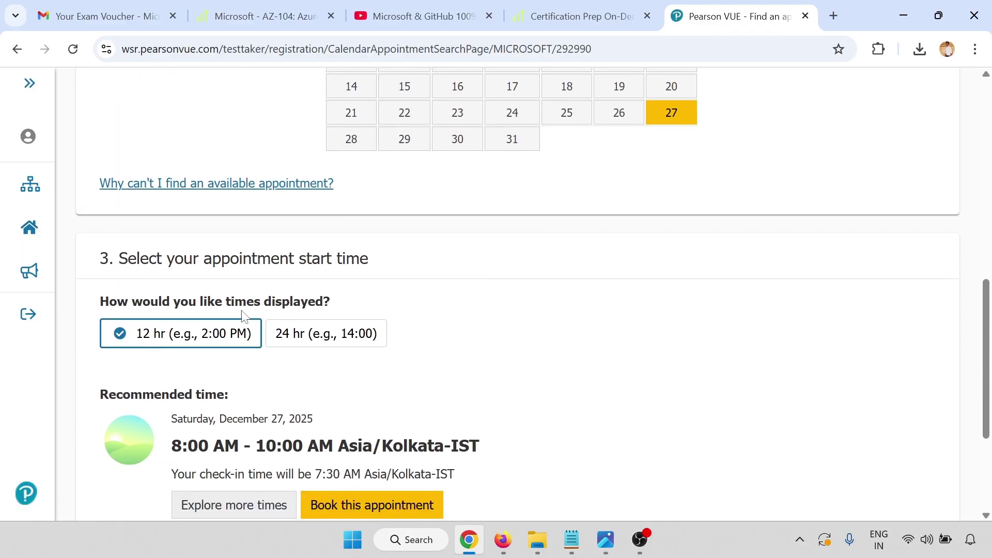
pyautogui.click(250, 364)
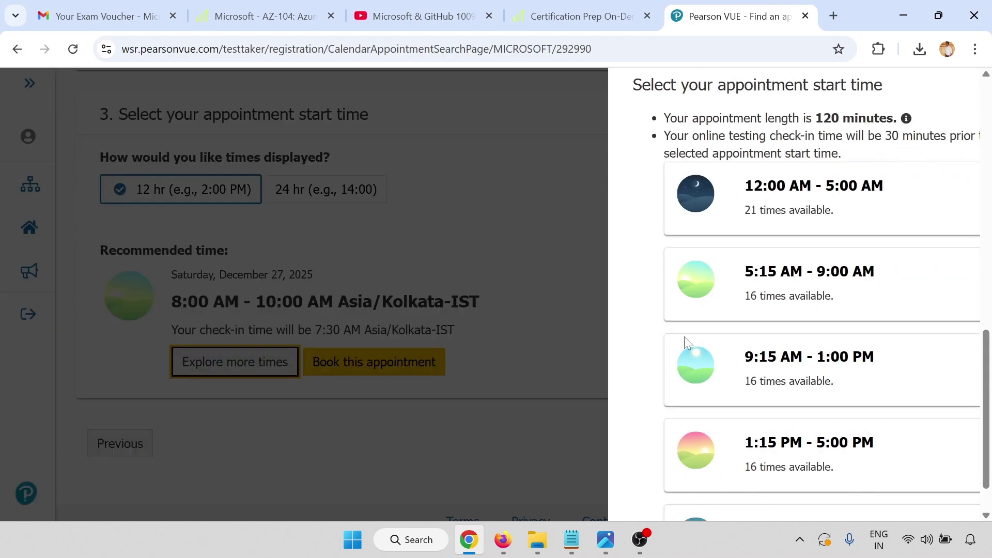
pyautogui.scroll(-3, 687, 346)
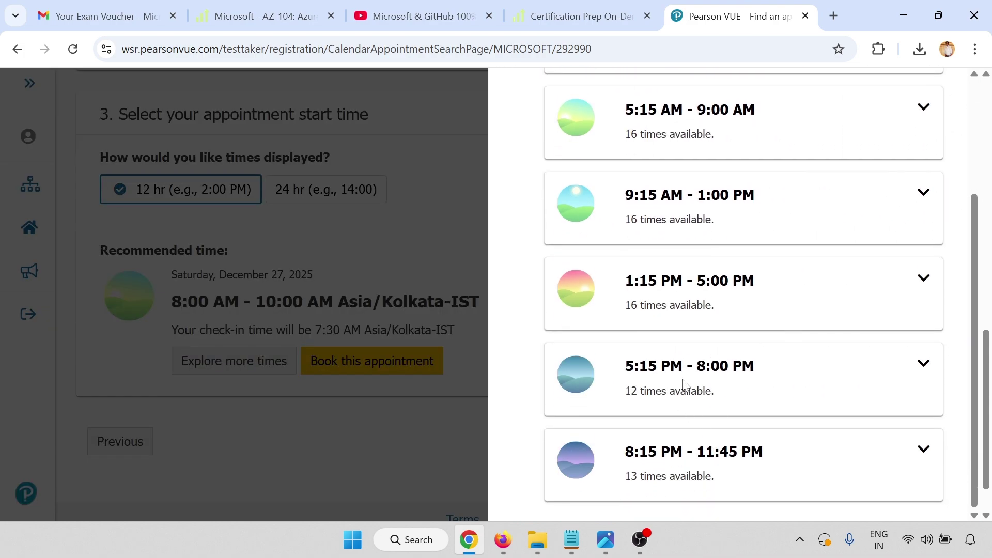
pyautogui.click(698, 368)
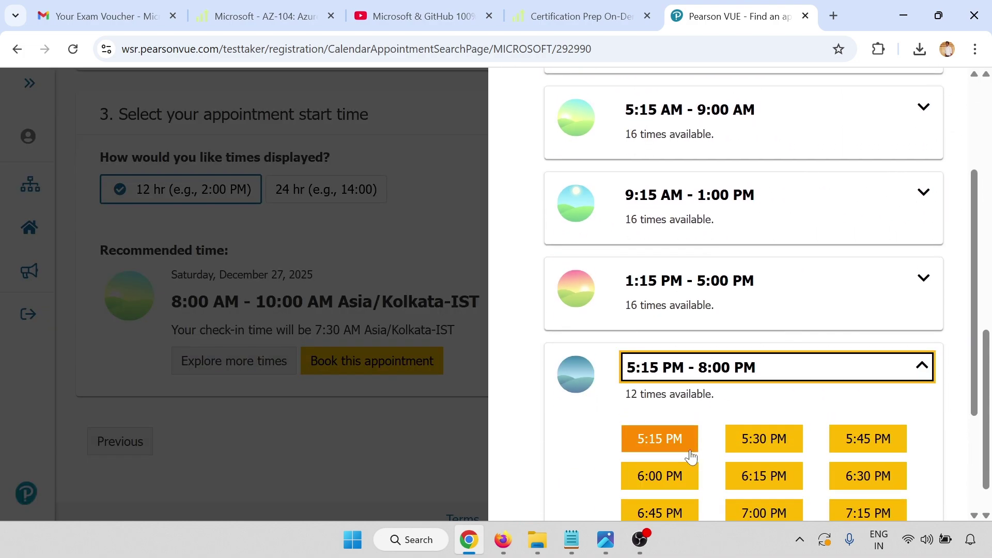
pyautogui.scroll(-2, 688, 456)
pyautogui.click(769, 441)
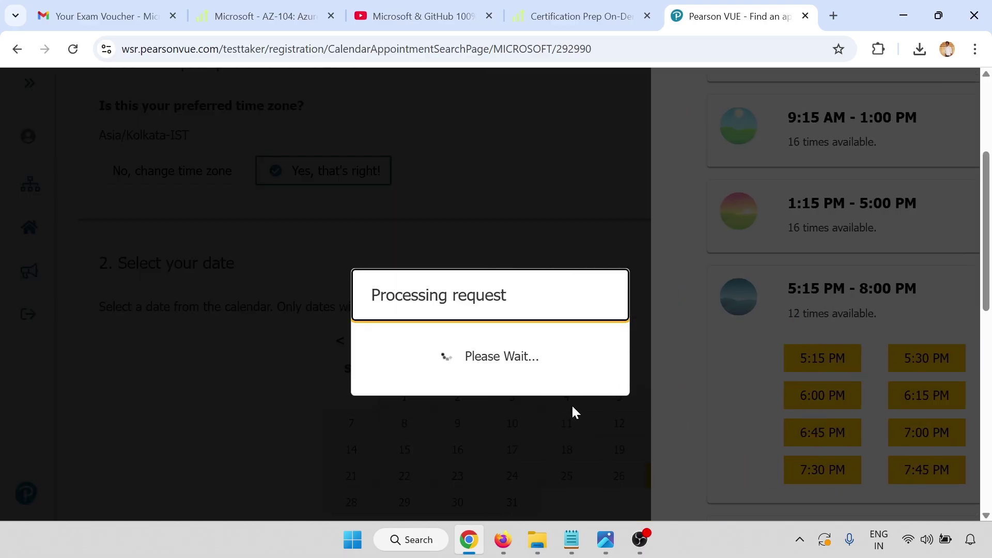
pyautogui.click(341, 309)
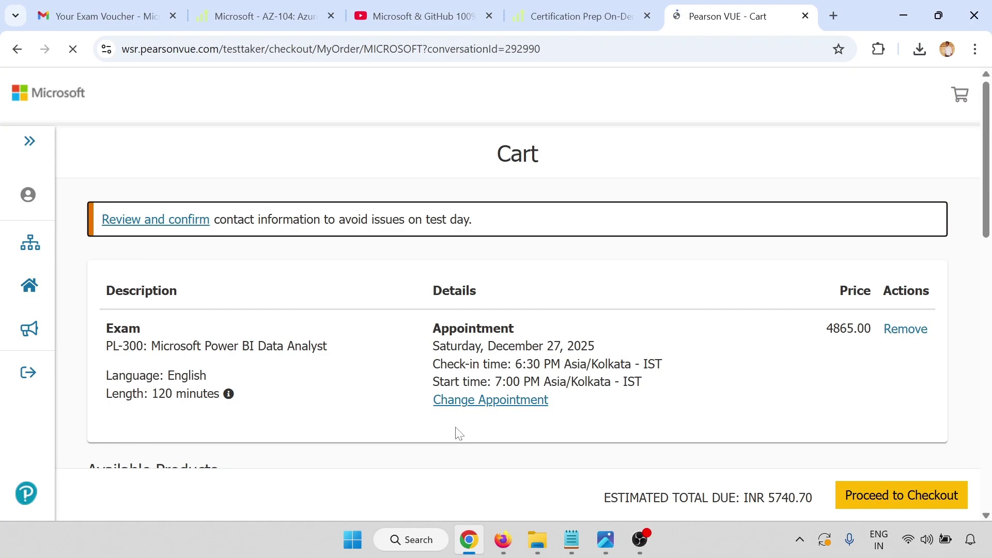
pyautogui.scroll(-3, 233, 283)
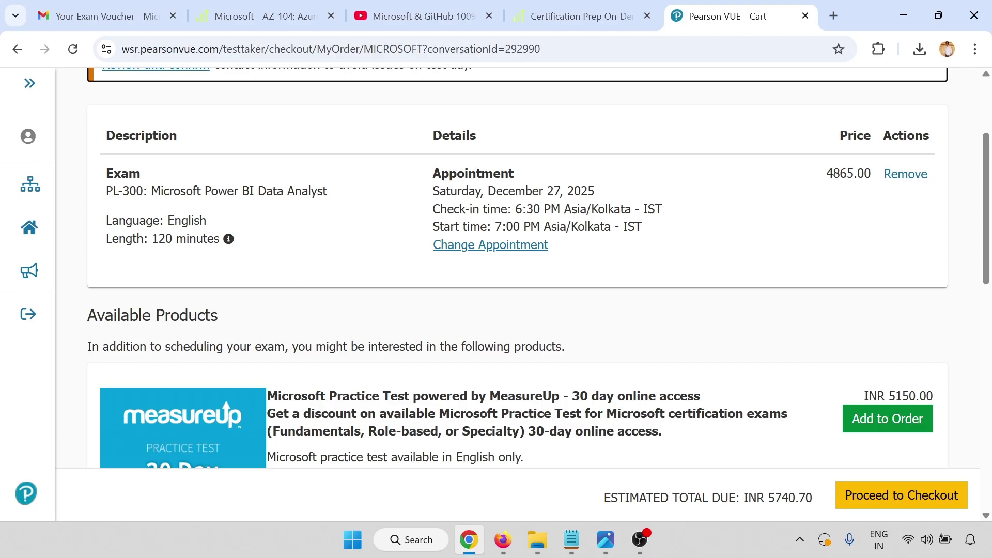
pyautogui.moveTo(229, 241)
pyautogui.scroll(-3, 264, 222)
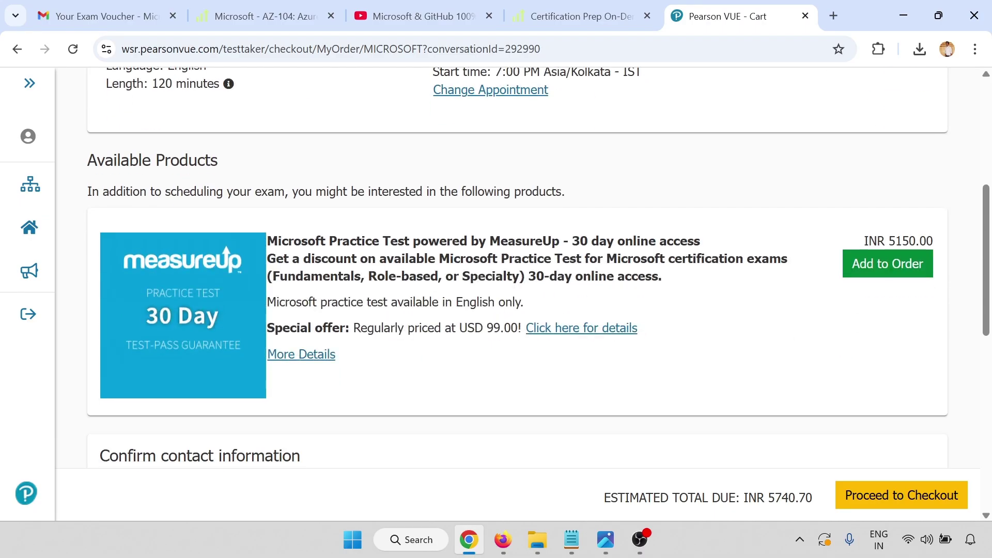
pyautogui.scroll(-5, 546, 302)
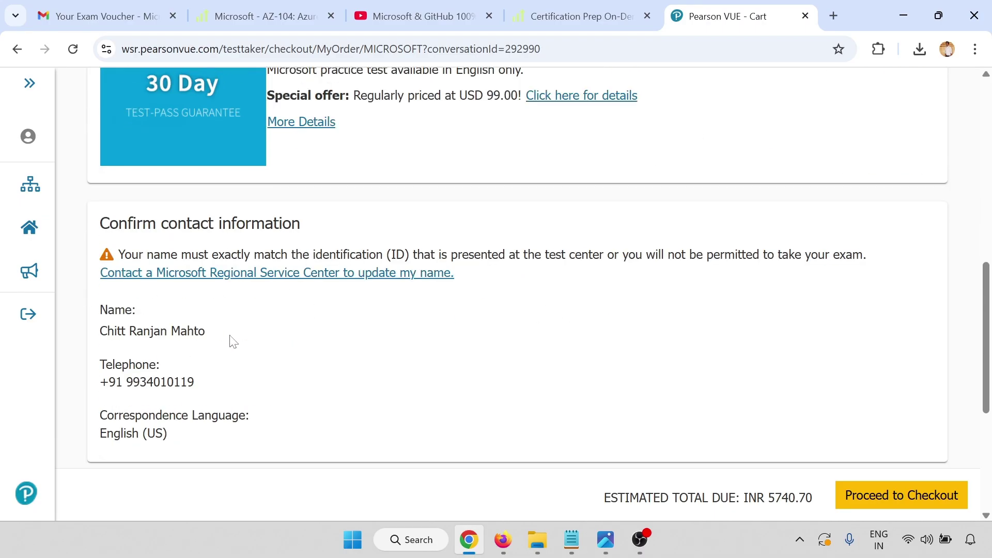
pyautogui.scroll(-3, 230, 339)
pyautogui.scroll(-3, 843, 417)
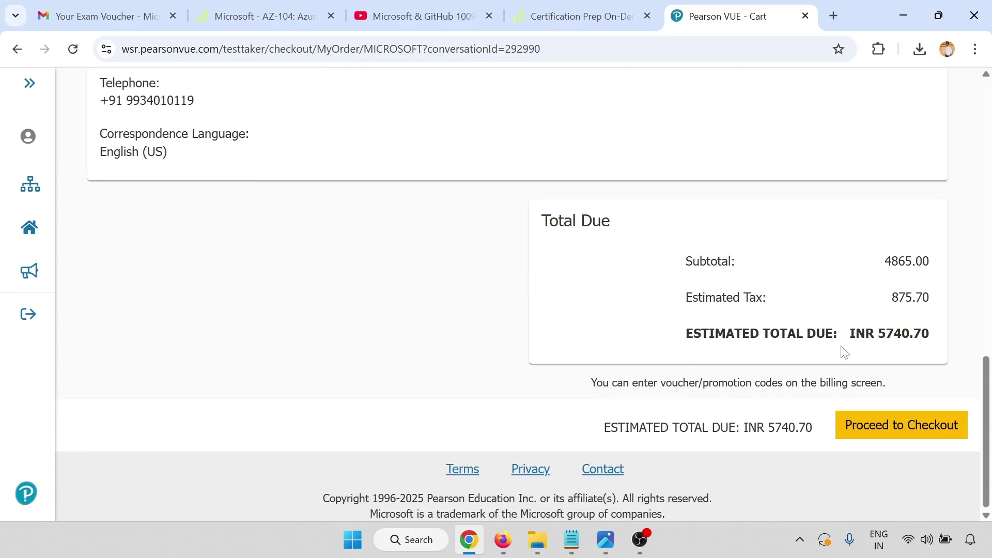
pyautogui.moveTo(686, 333); pyautogui.dragTo(929, 334)
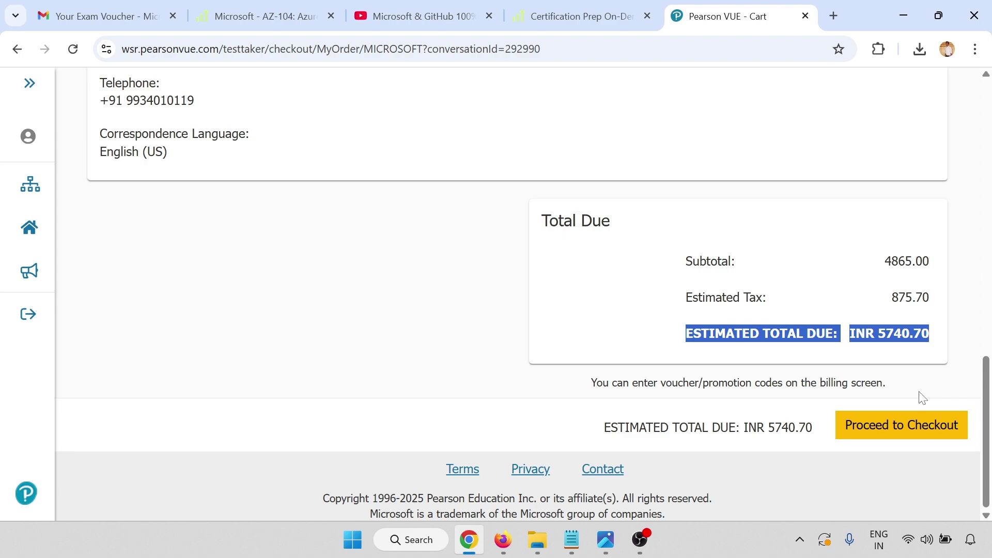
# Proceed to checkout and enter the voucher code in the voucher or promo code section
pyautogui.click(888, 424)
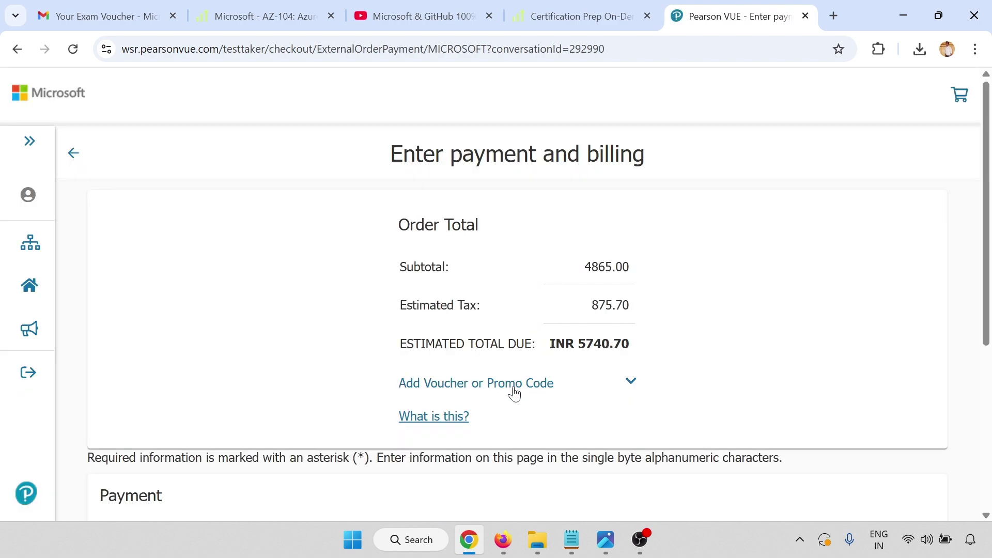
pyautogui.click(432, 391)
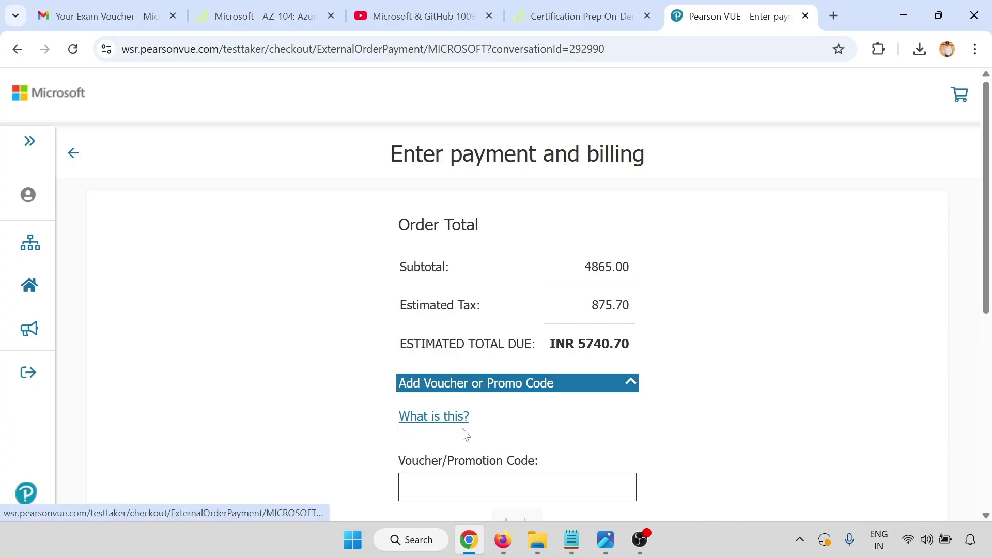
pyautogui.click(455, 486)
pyautogui.write('q')
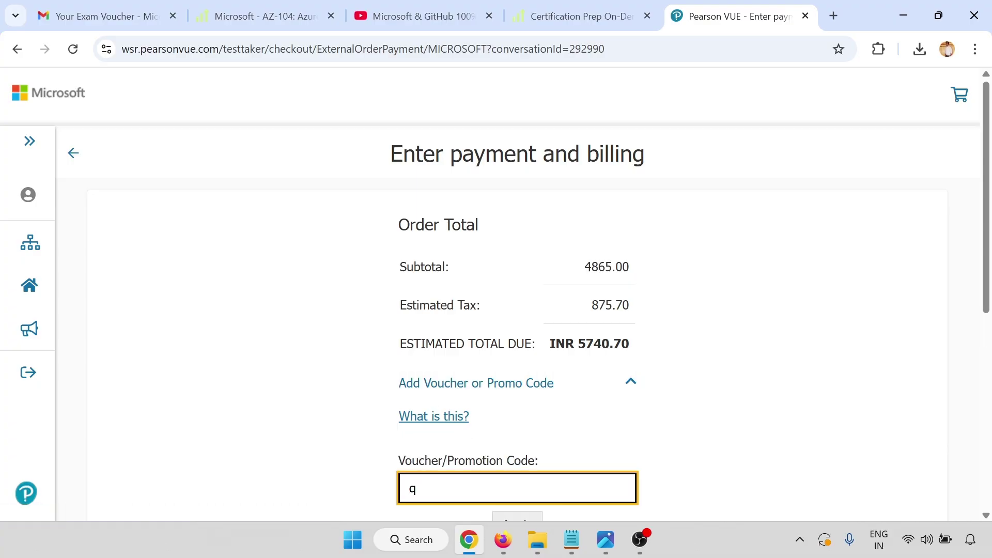
pyautogui.press('BackSpace')
# Review the applied -4865.00 voucher discount and the INR 0.00 total due
pyautogui.scroll(-3, 516, 295)
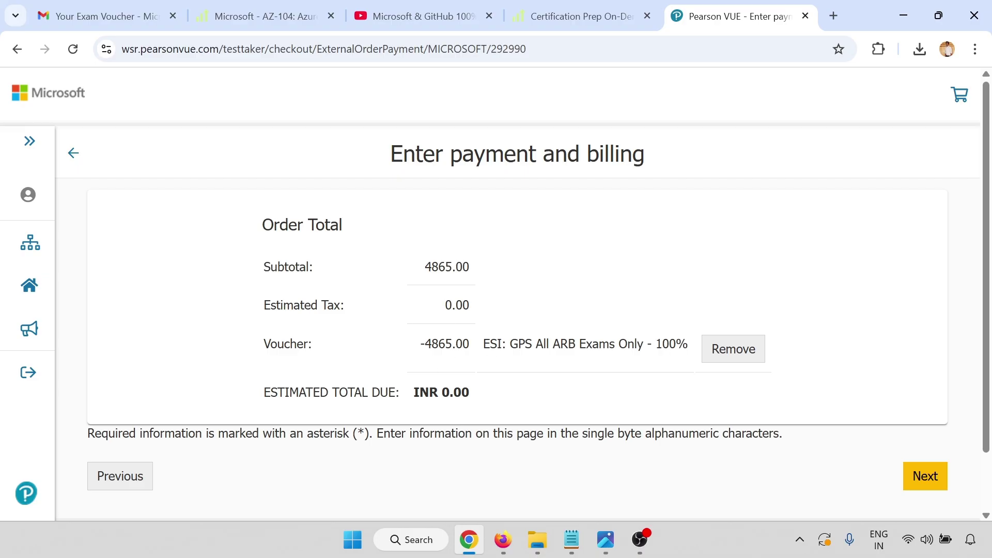
pyautogui.moveTo(425, 343); pyautogui.dragTo(489, 344)
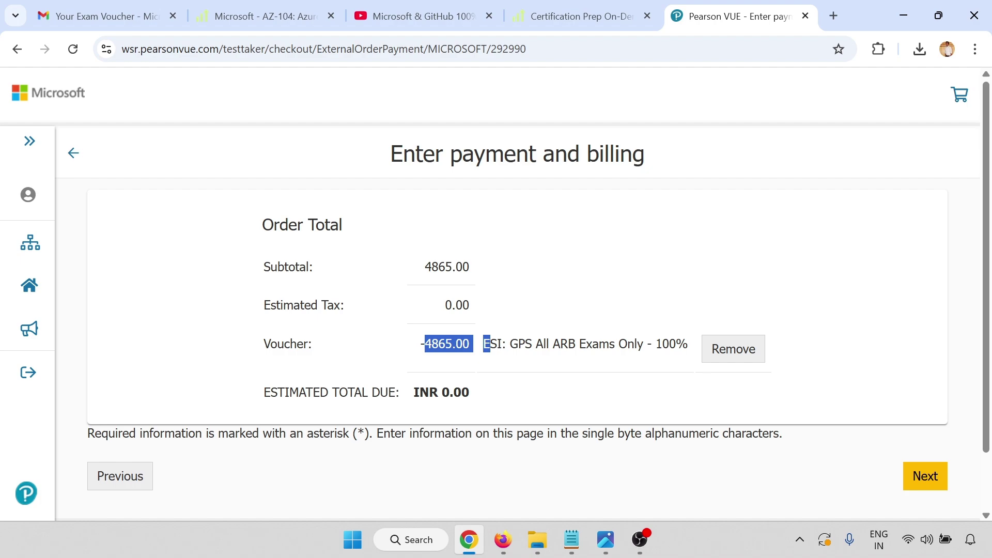
pyautogui.moveTo(419, 393); pyautogui.dragTo(494, 400)
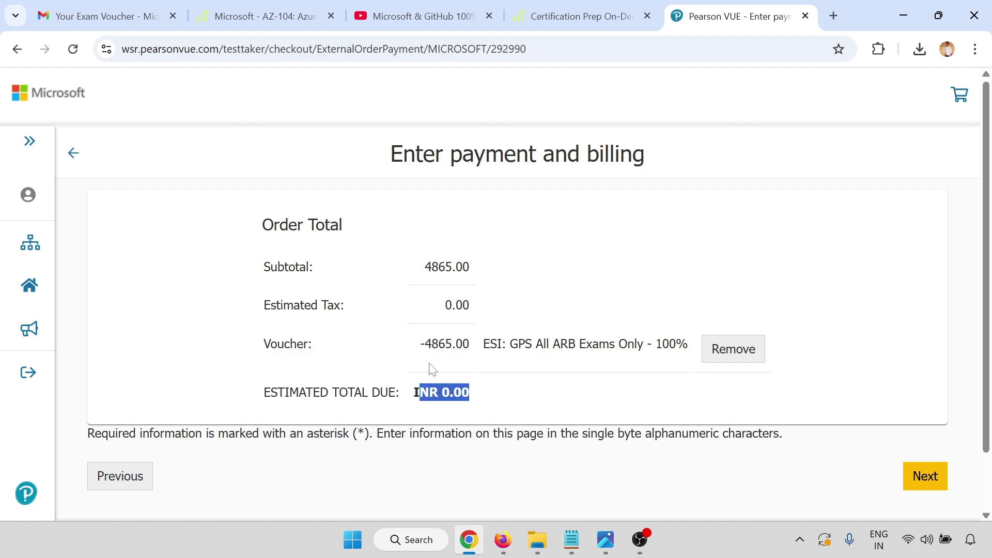
pyautogui.scroll(-1, 457, 358)
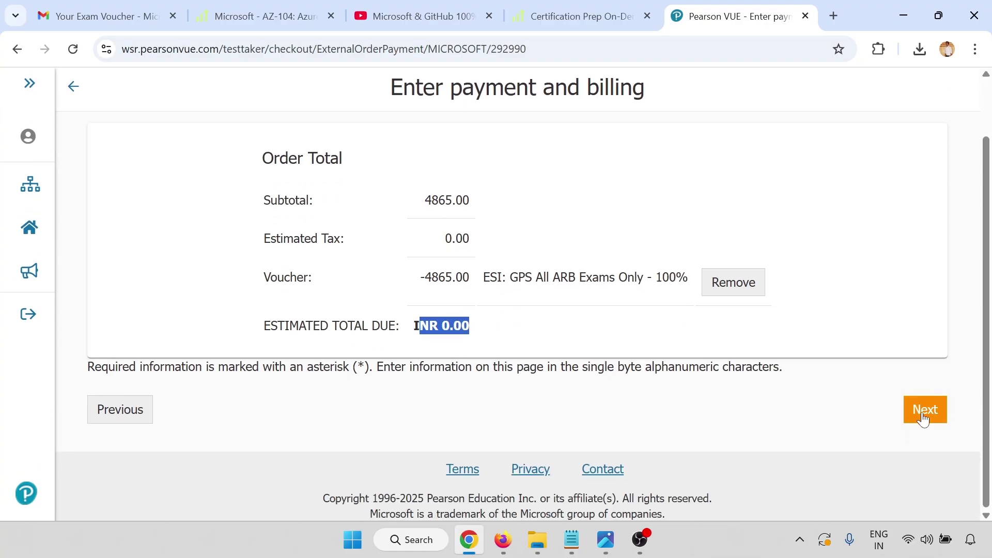
pyautogui.click(856, 418)
# Review the order showing the GPS All ARB Exams Only voucher and submit the PL-300 order
pyautogui.click(925, 419)
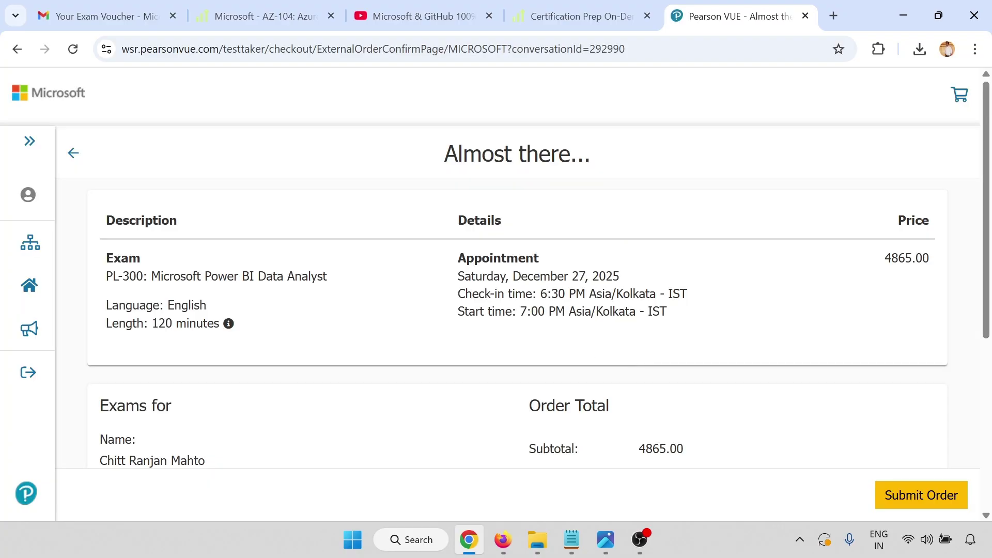
pyautogui.scroll(-3, 542, 381)
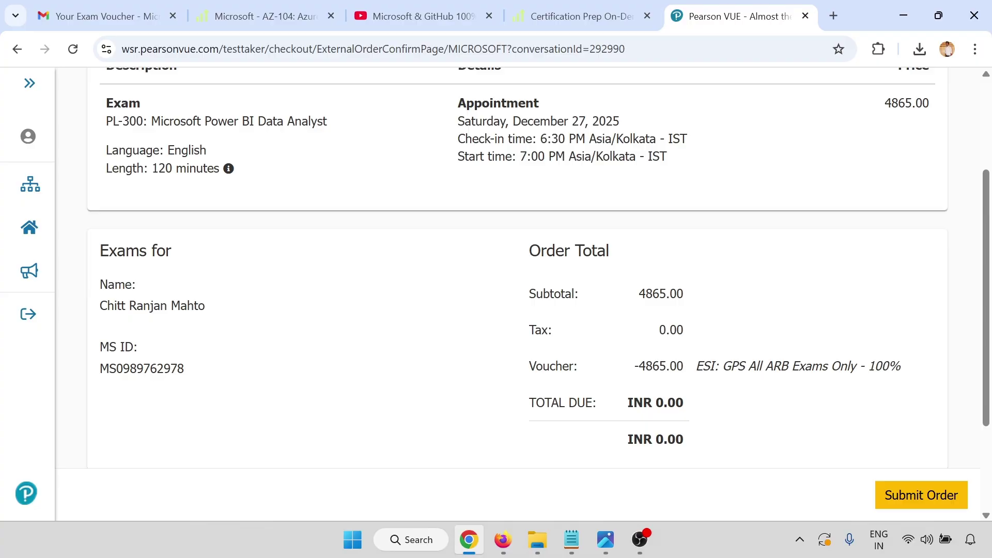
pyautogui.moveTo(722, 367); pyautogui.dragTo(907, 377)
pyautogui.scroll(-2, 908, 377)
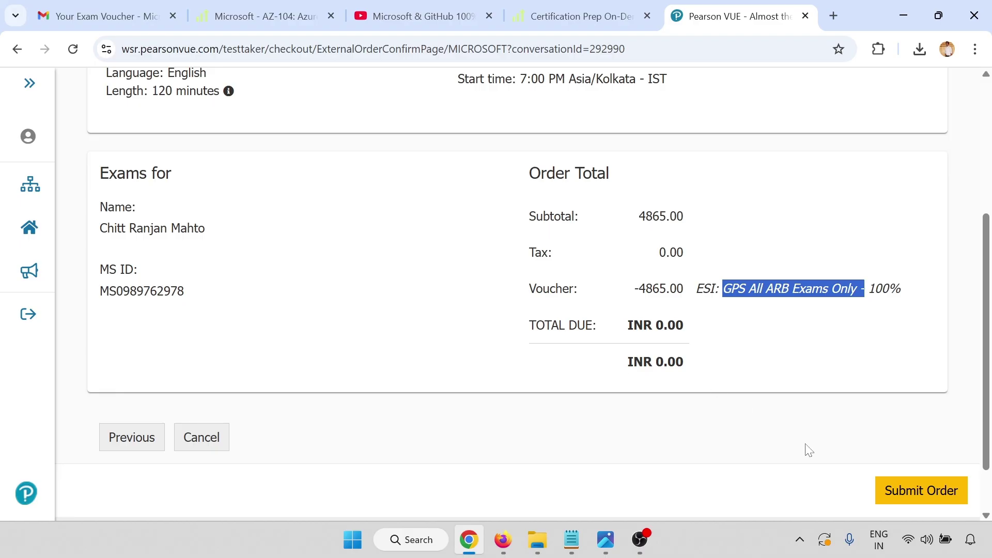
pyautogui.scroll(-2, 894, 451)
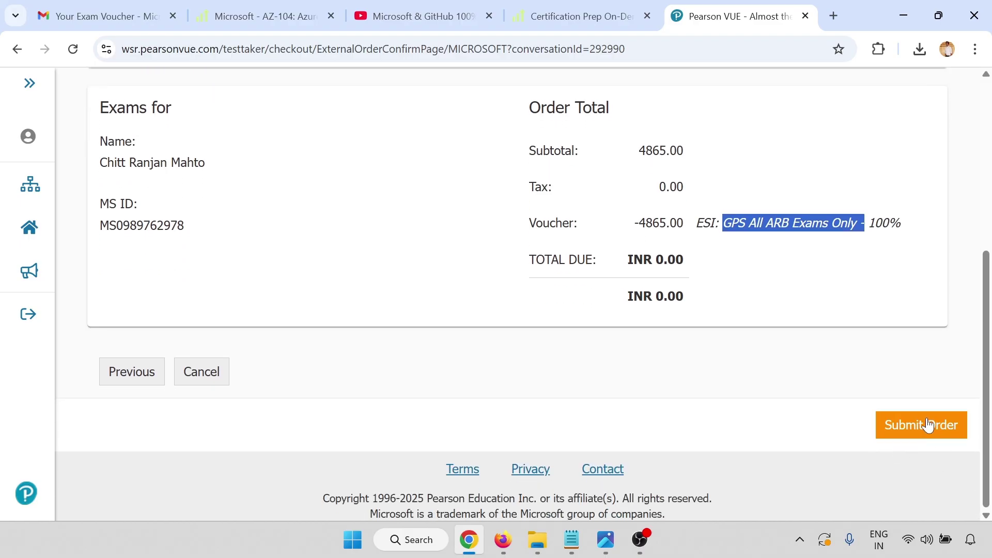
pyautogui.click(928, 425)
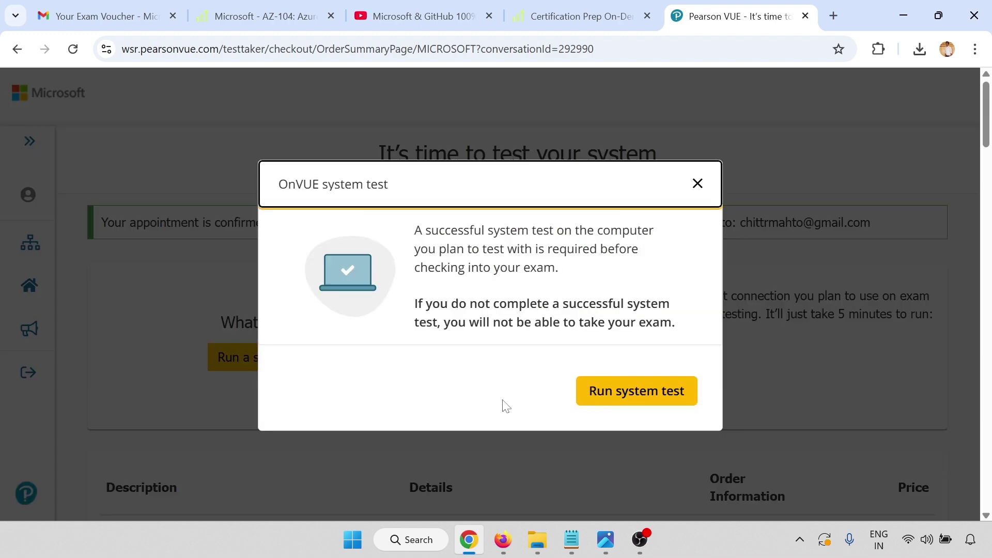
# Close the system test popup, look over the order confirmation, then return to the Notepad voucher notes
pyautogui.click(697, 183)
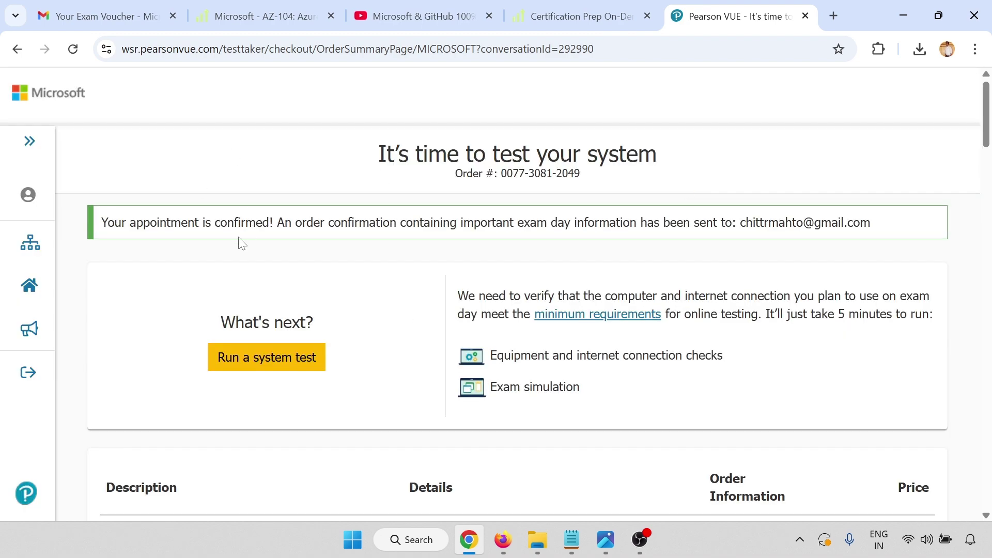
pyautogui.moveTo(319, 222); pyautogui.dragTo(812, 237)
pyautogui.scroll(-4, 812, 237)
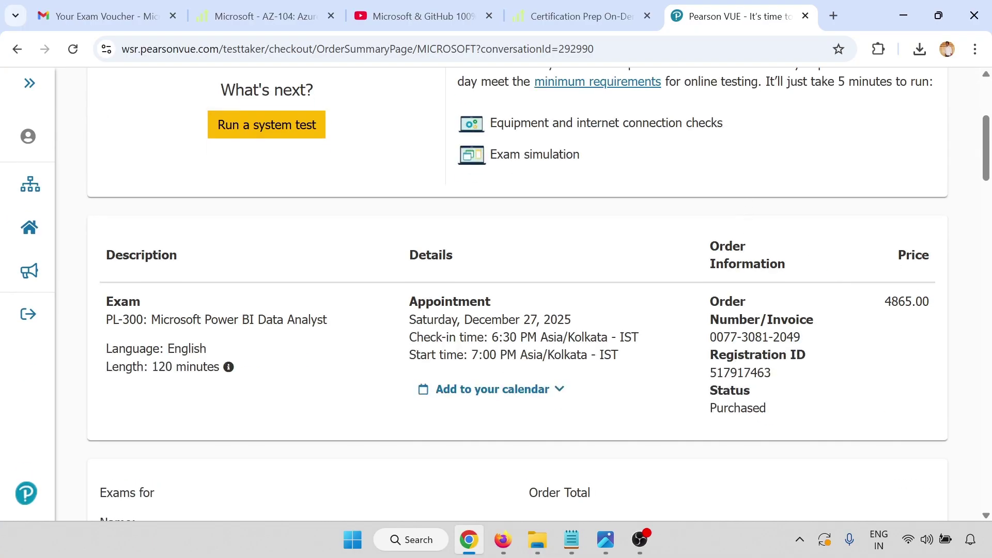
pyautogui.scroll(-3, 554, 300)
pyautogui.scroll(-5, 553, 300)
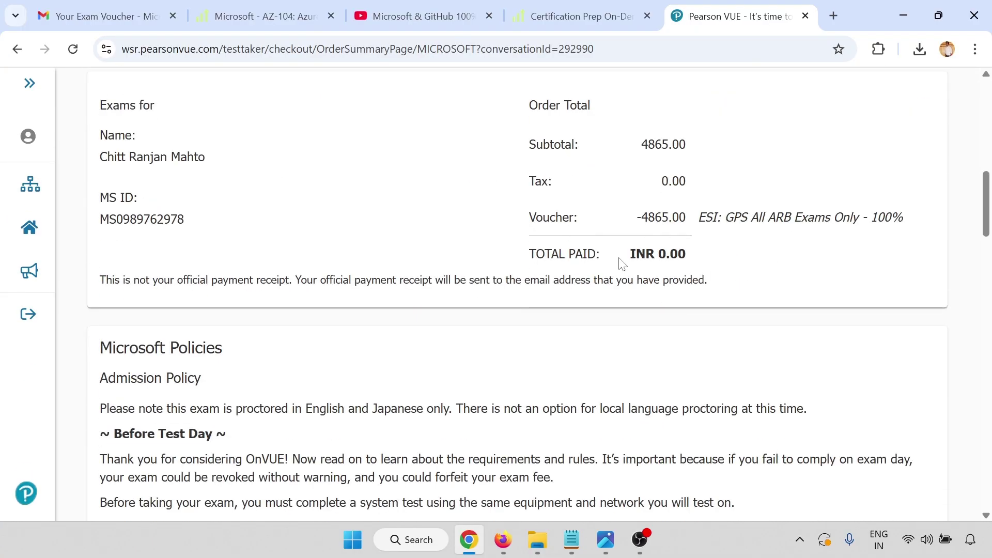
pyautogui.scroll(-5, 622, 372)
pyautogui.scroll(15, 501, 343)
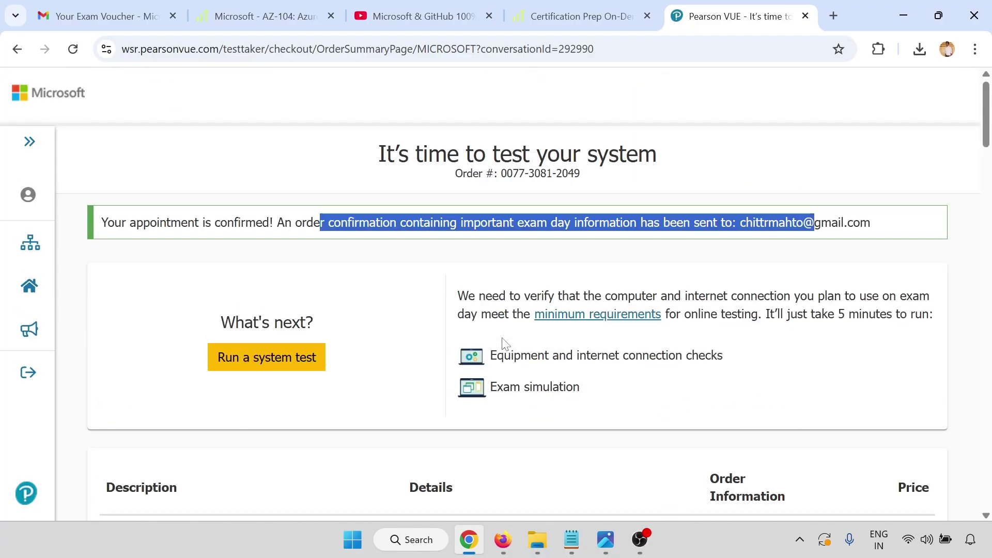
pyautogui.click(572, 542)
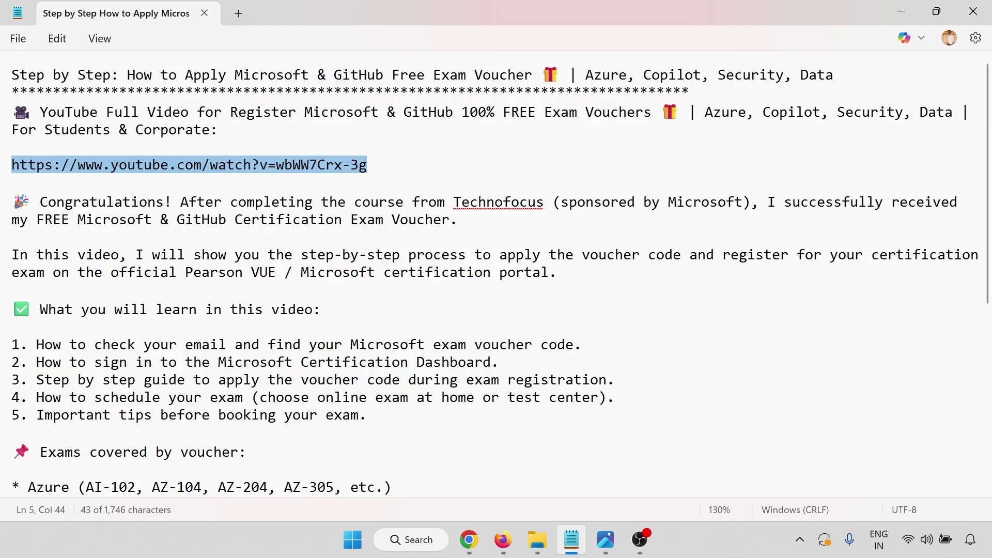
pyautogui.scroll(-4, 496, 276)
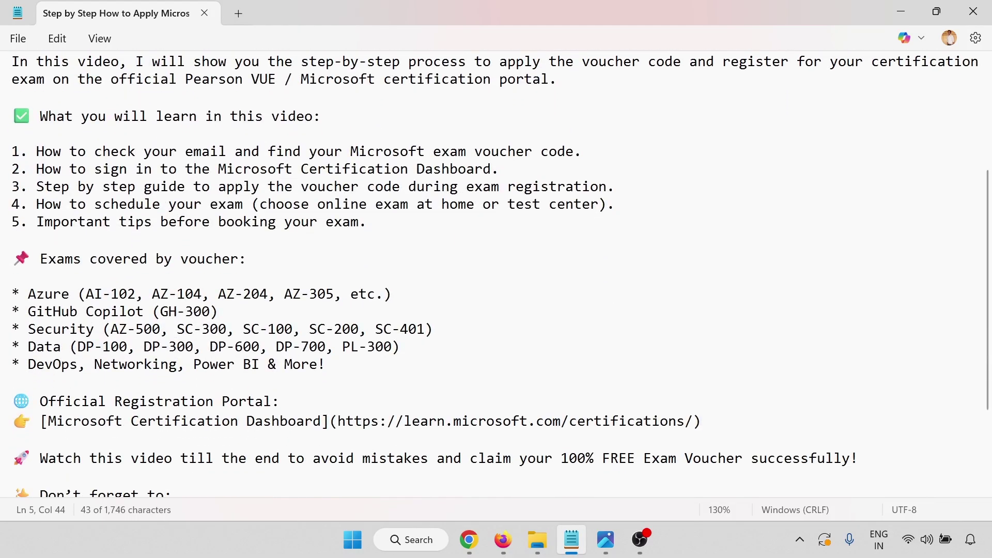
pyautogui.scroll(-2, 496, 274)
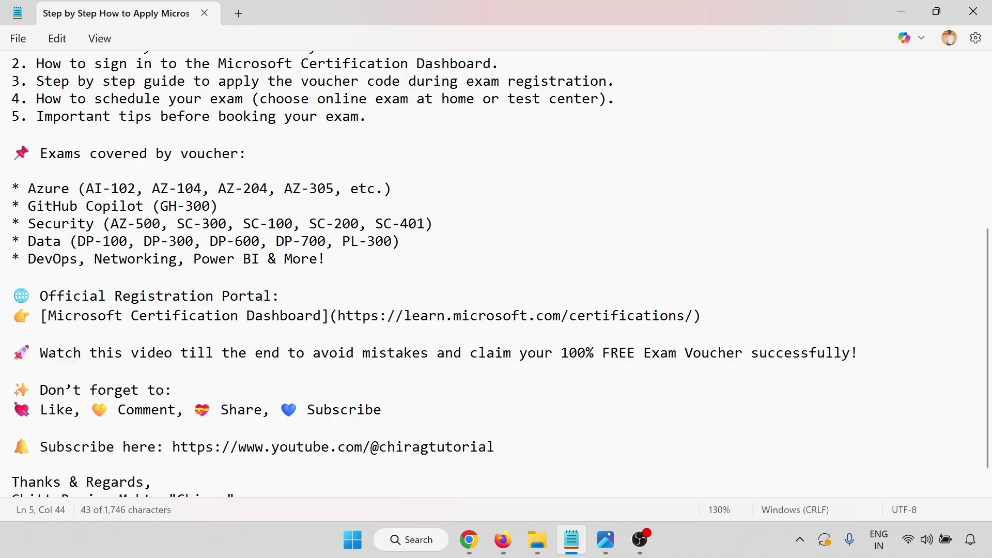
pyautogui.scroll(-1, 496, 274)
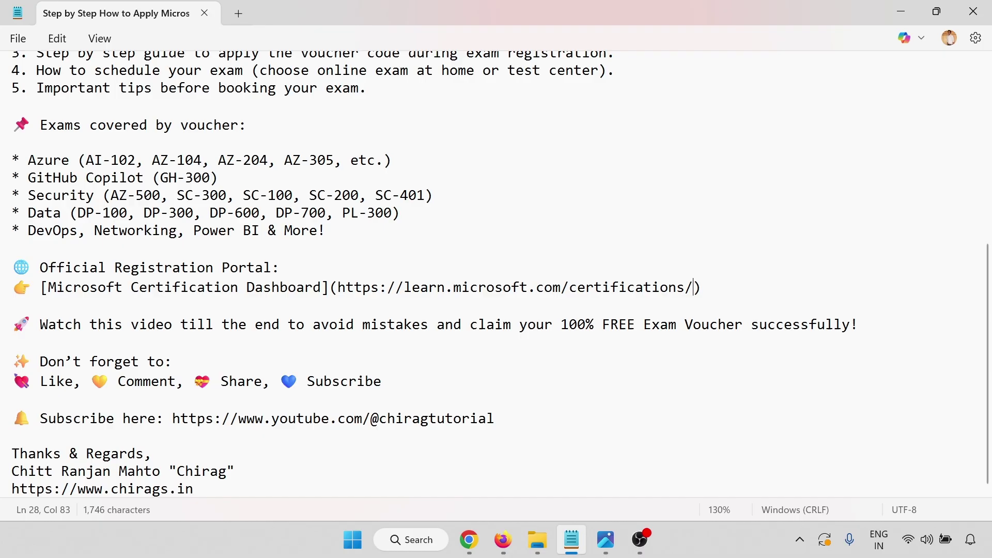
pyautogui.moveTo(692, 287); pyautogui.dragTo(289, 287)
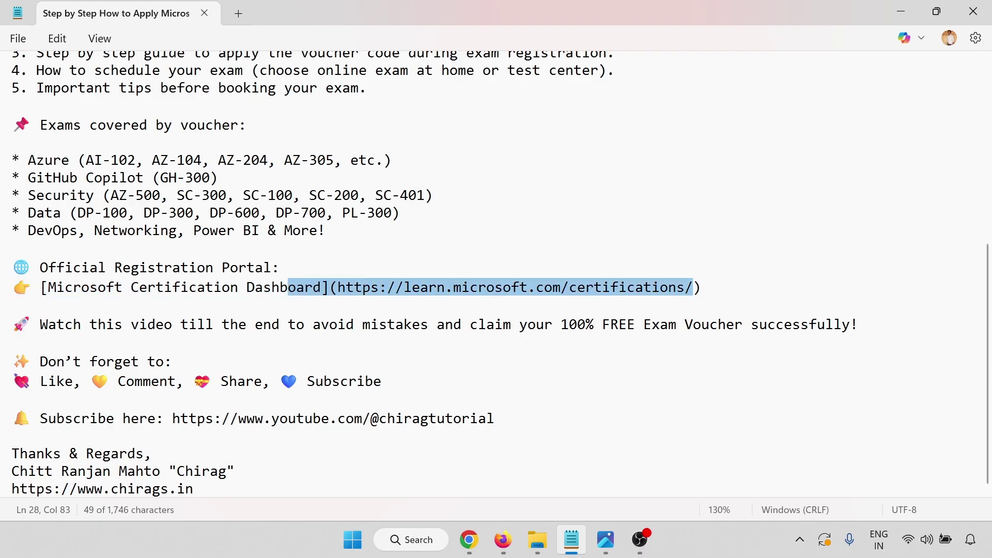